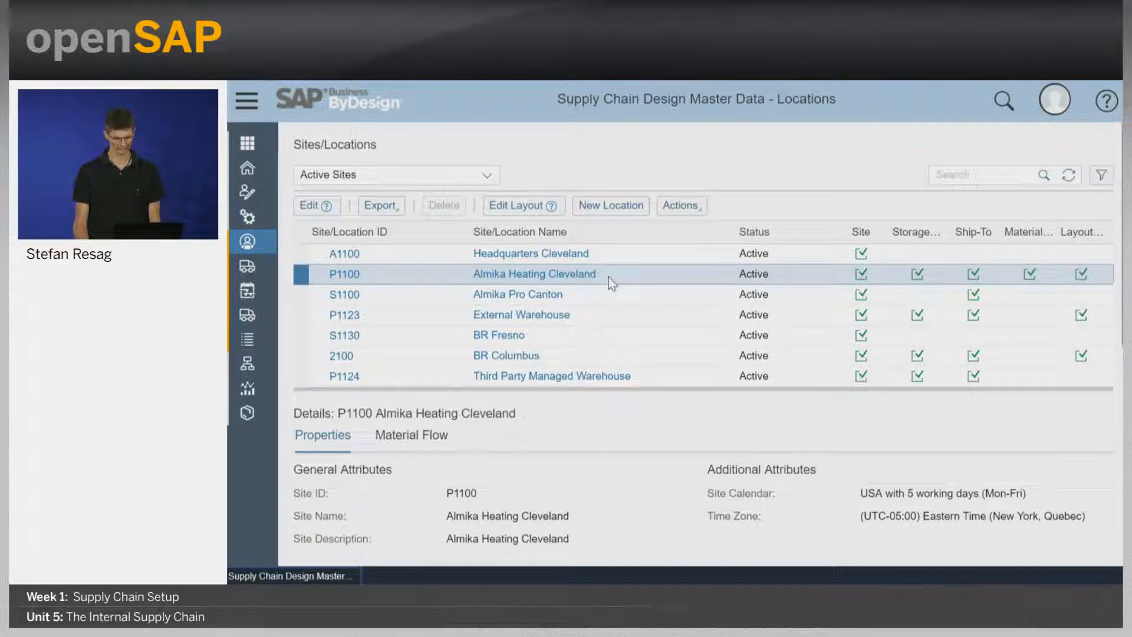
Open site P1100 Almika Heating Cleveland for editing and review its general details, address, and additional details.
{"action": "left_click", "coordinate": [314, 207]}
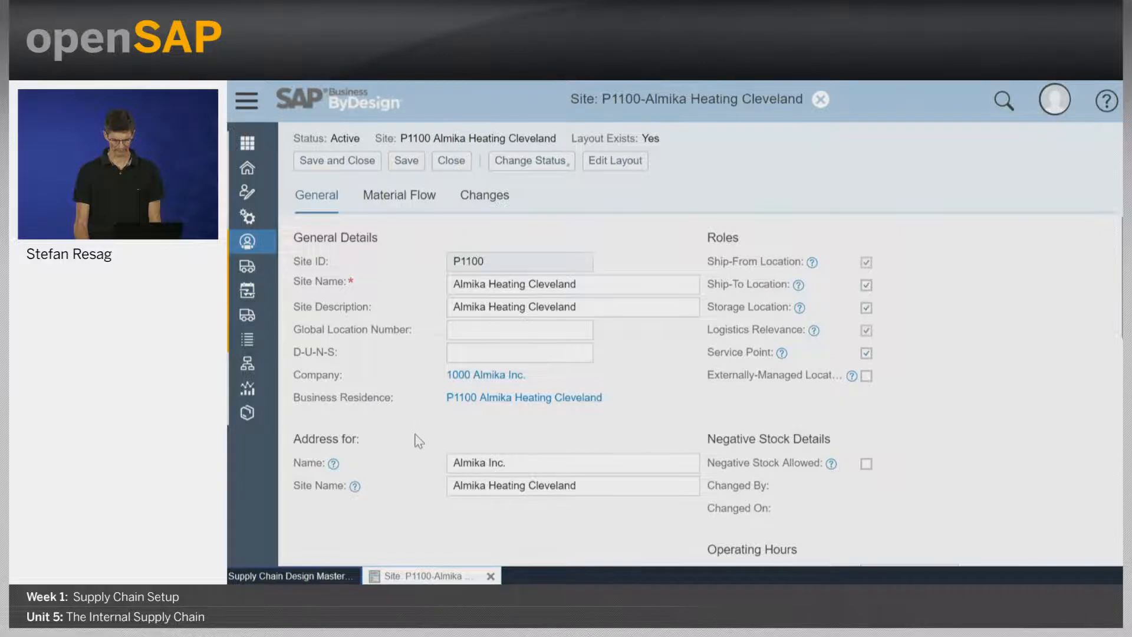
{"action": "scroll", "coordinate": [417, 434], "scroll_direction": "down", "scroll_amount": 5}
{"action": "scroll", "coordinate": [417, 435], "scroll_direction": "down", "scroll_amount": 4}
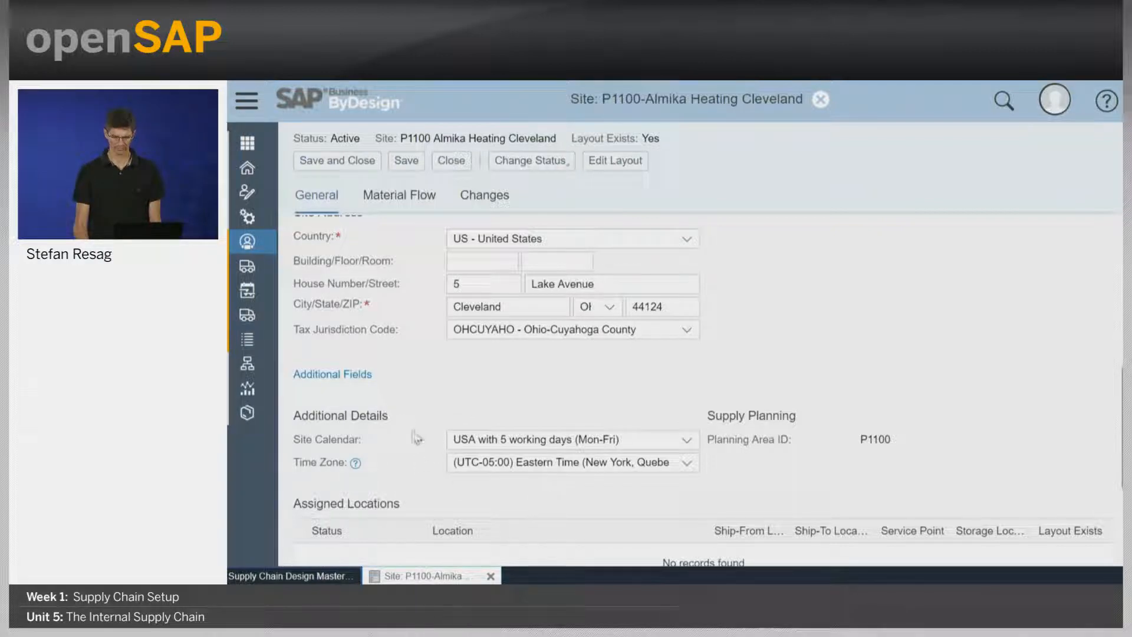
{"action": "scroll", "coordinate": [962, 374], "scroll_direction": "up", "scroll_amount": 6}
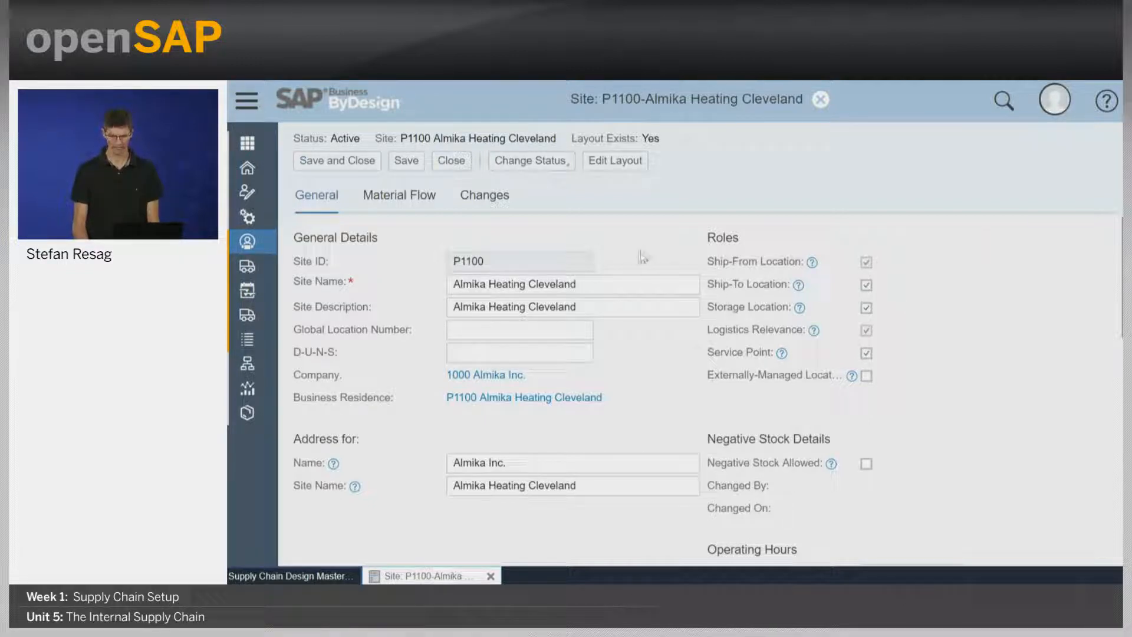
Open the site layout and review the general settings and logistics use of bin 01-01-01 in the Racked Area.
{"action": "left_click", "coordinate": [627, 173]}
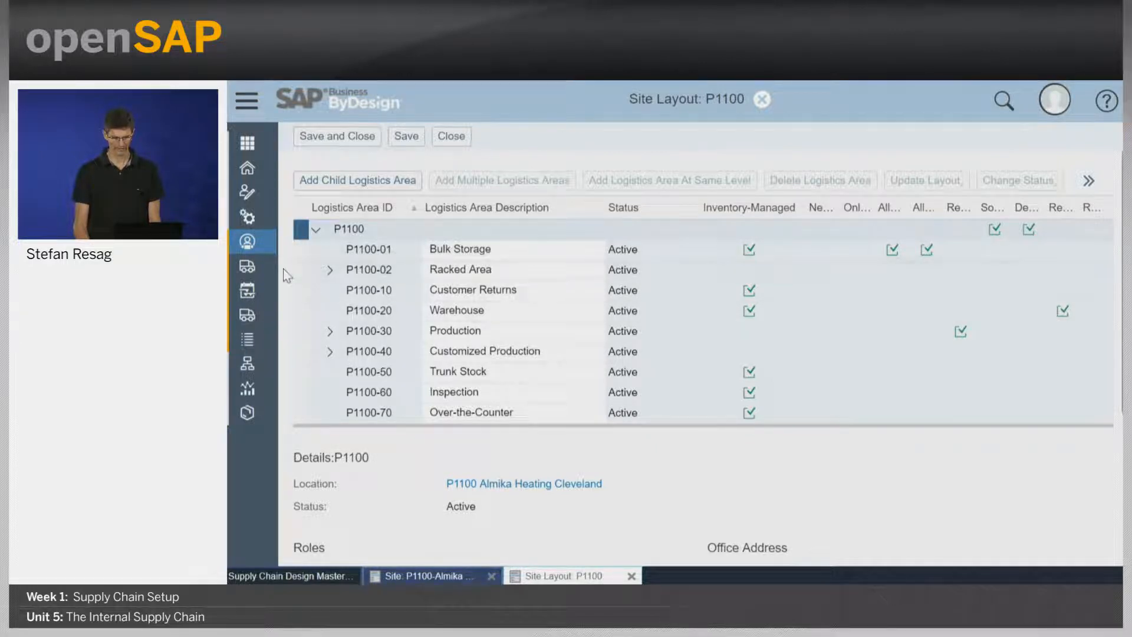
{"action": "left_click", "coordinate": [330, 270]}
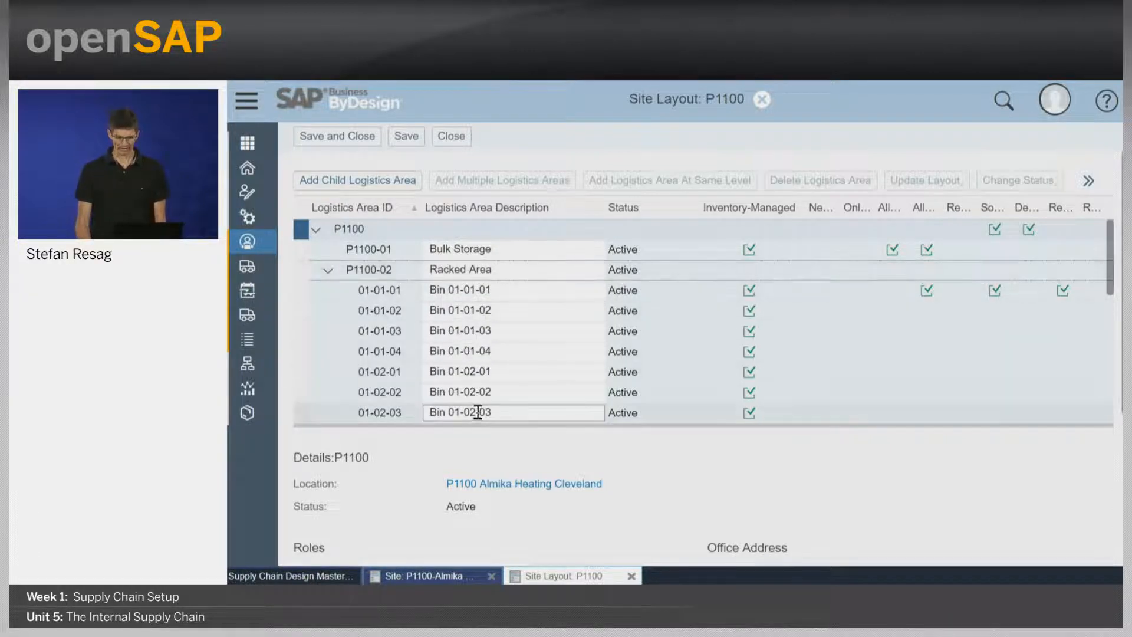
{"action": "left_click", "coordinate": [302, 292]}
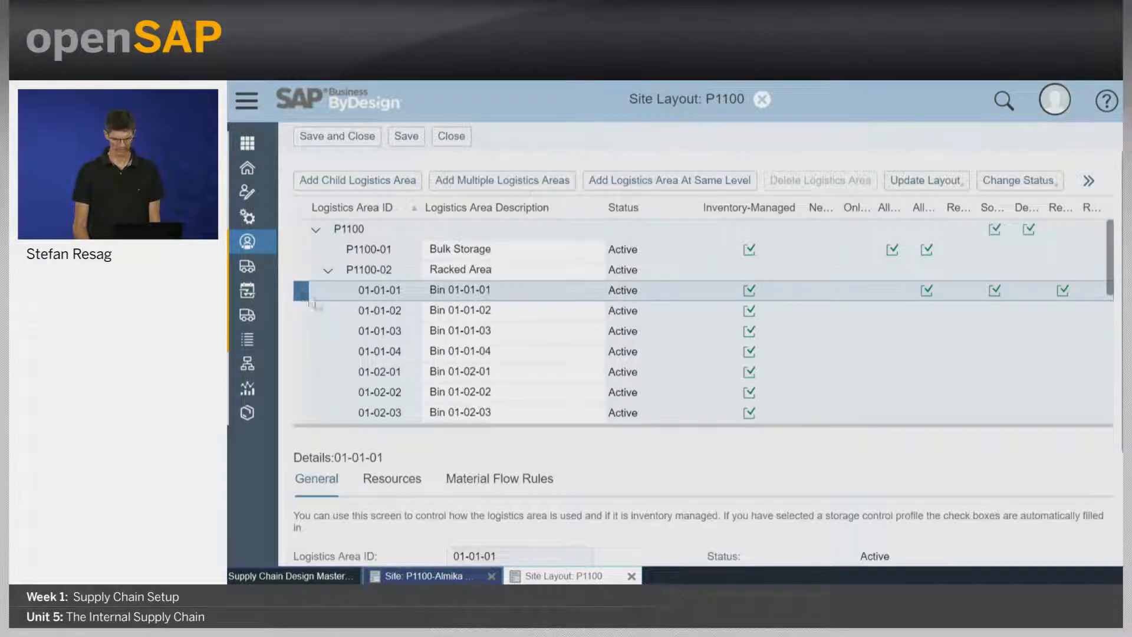
{"action": "scroll", "coordinate": [664, 453], "scroll_direction": "down", "scroll_amount": 5}
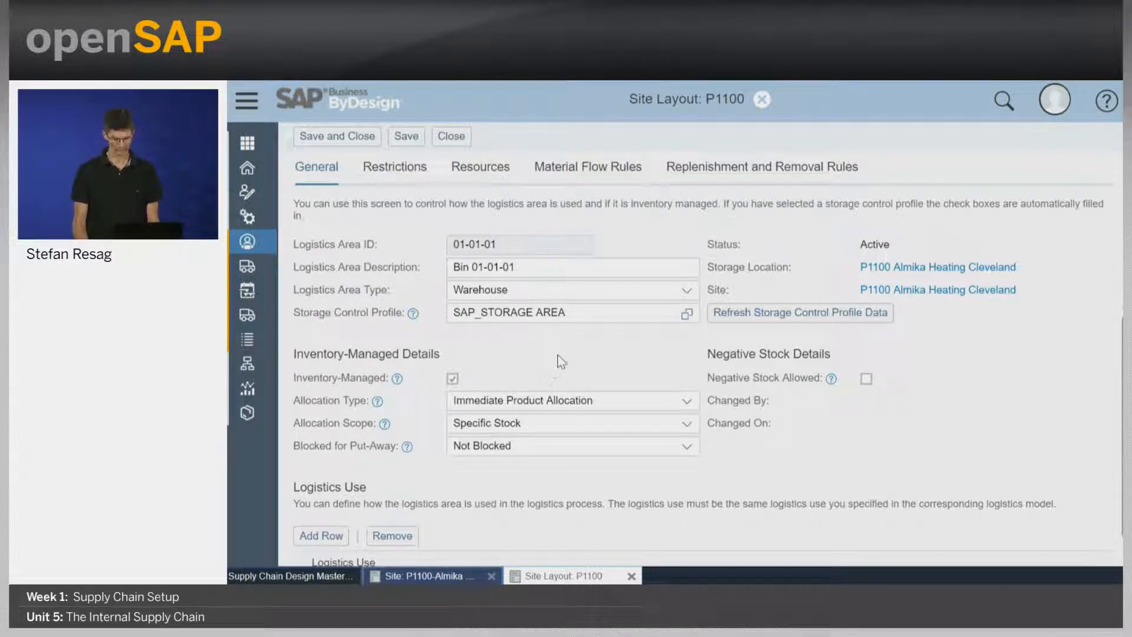
{"action": "scroll", "coordinate": [466, 489], "scroll_direction": "down", "scroll_amount": 2}
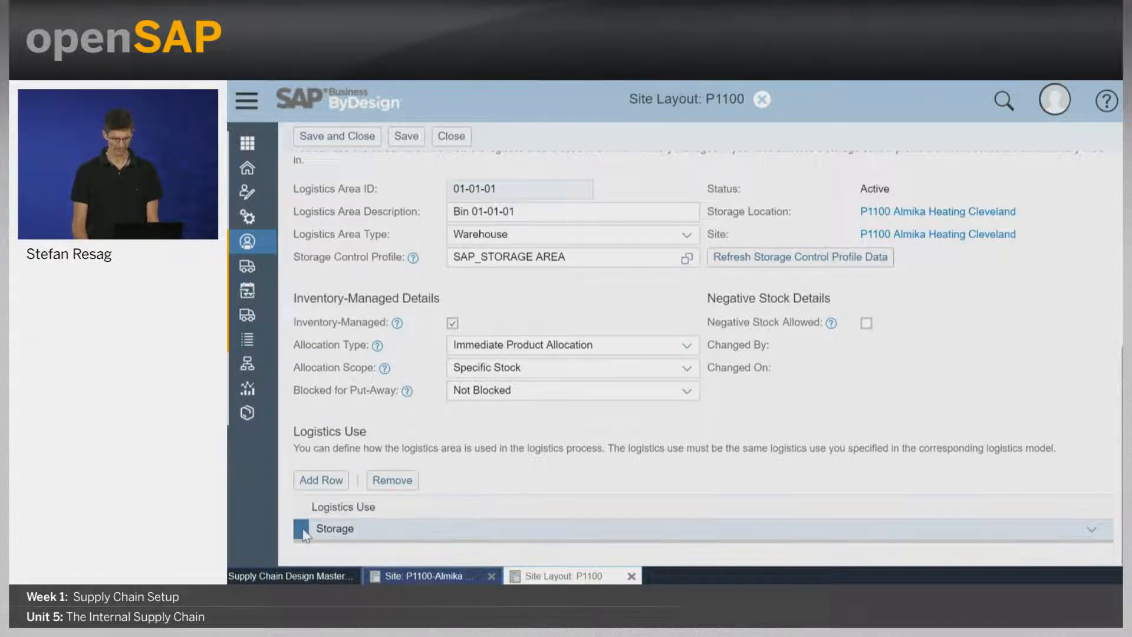
Add a logistics use row to bin 01-01-01, view the available logistics uses, and remove the empty row.
{"action": "left_click", "coordinate": [318, 487]}
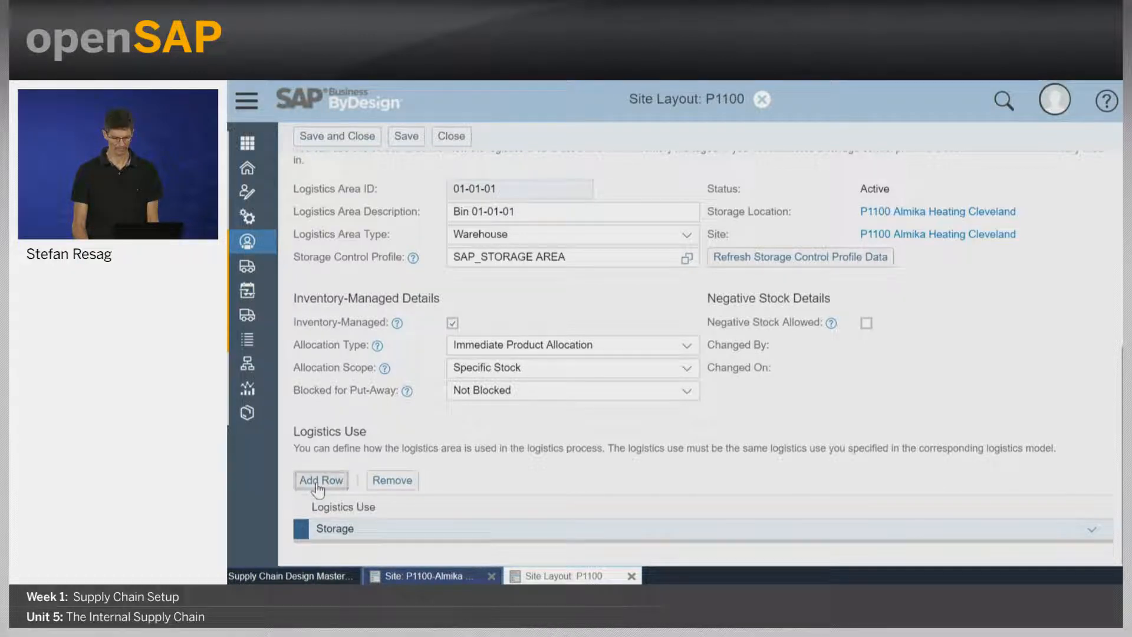
{"action": "scroll", "coordinate": [635, 477], "scroll_direction": "down", "scroll_amount": 1}
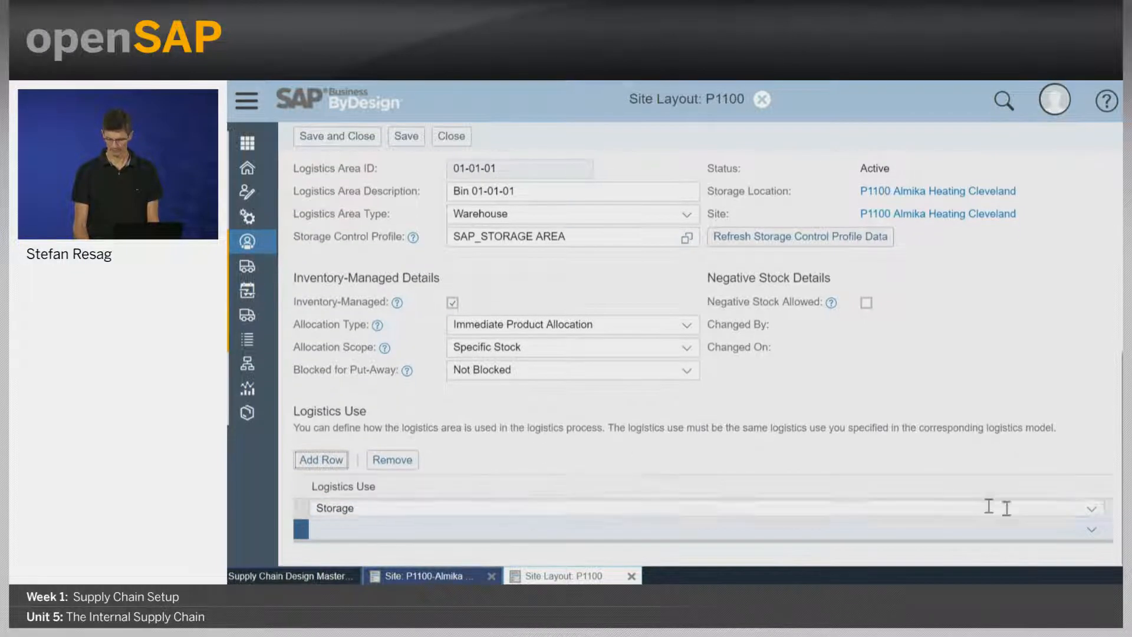
{"action": "left_click", "coordinate": [1090, 533]}
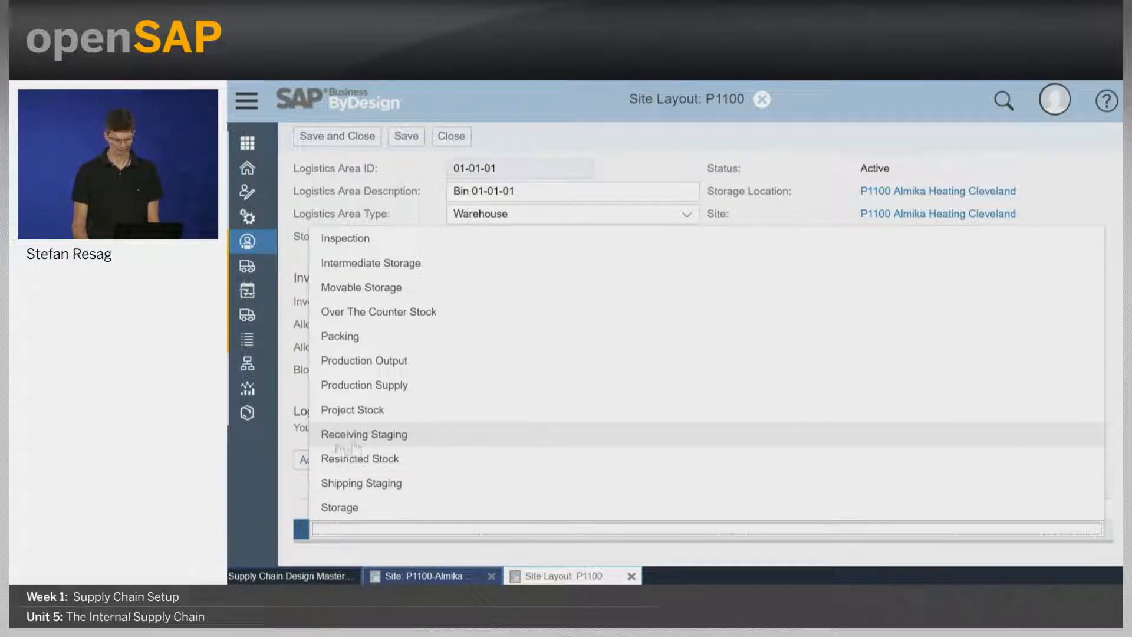
{"action": "left_click", "coordinate": [249, 466]}
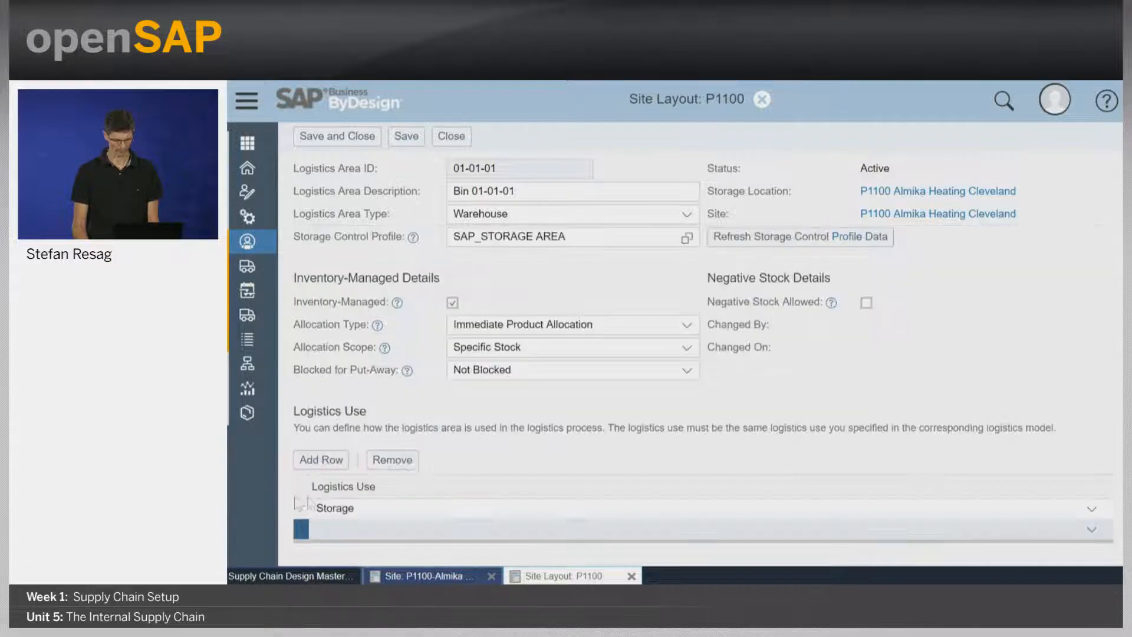
{"action": "left_click", "coordinate": [392, 460]}
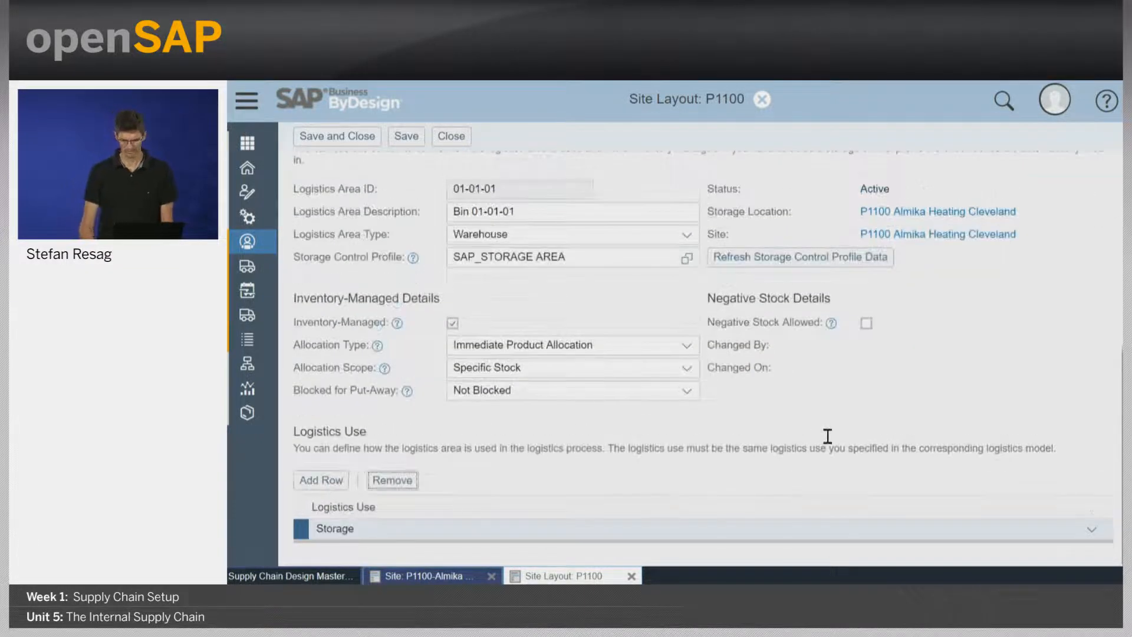
Examine the storage restrictions and allowed products of bin 01-01-01 in the Racked Area.
{"action": "scroll", "coordinate": [882, 427], "scroll_direction": "up", "scroll_amount": 3}
{"action": "scroll", "coordinate": [884, 428], "scroll_direction": "up", "scroll_amount": 3}
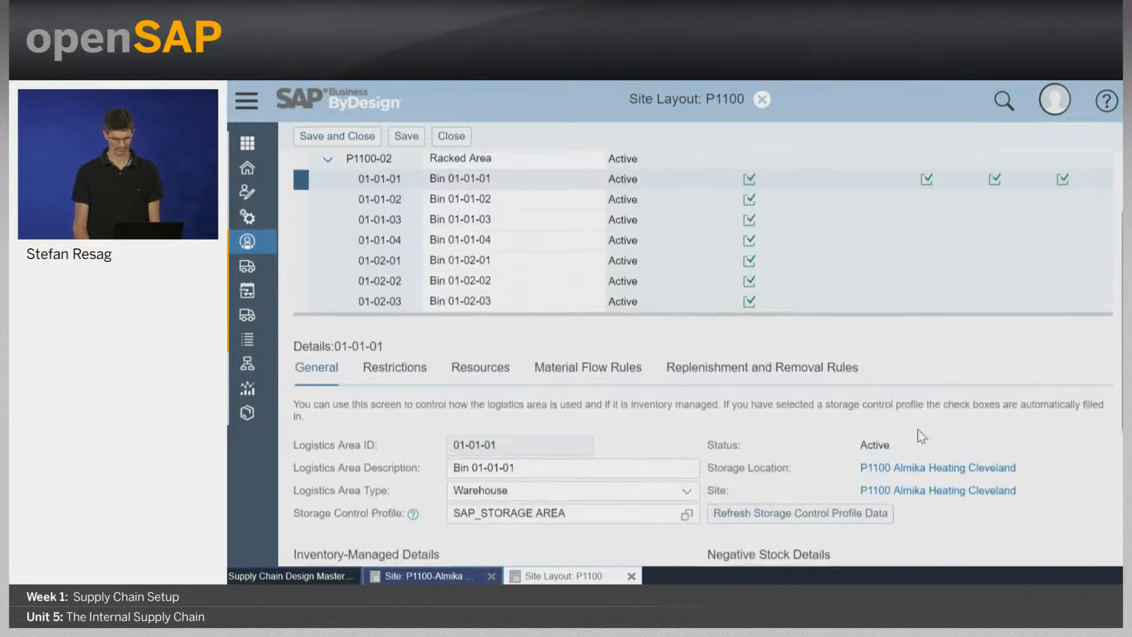
{"action": "left_click", "coordinate": [329, 273]}
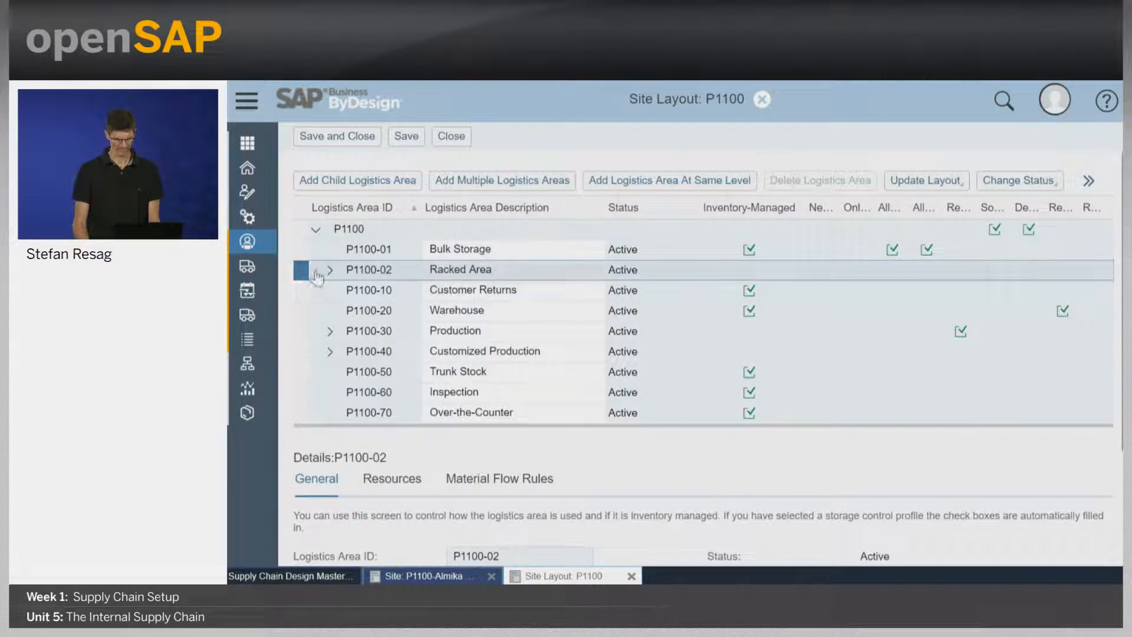
{"action": "left_click", "coordinate": [331, 273]}
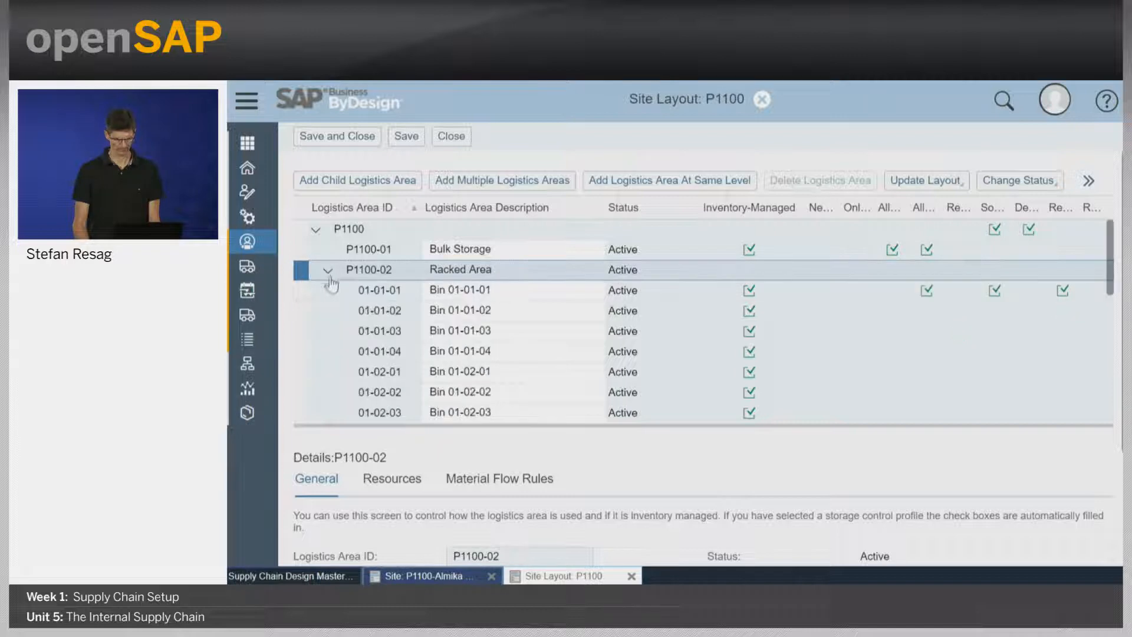
{"action": "left_click", "coordinate": [299, 290]}
{"action": "scroll", "coordinate": [563, 465], "scroll_direction": "down", "scroll_amount": 5}
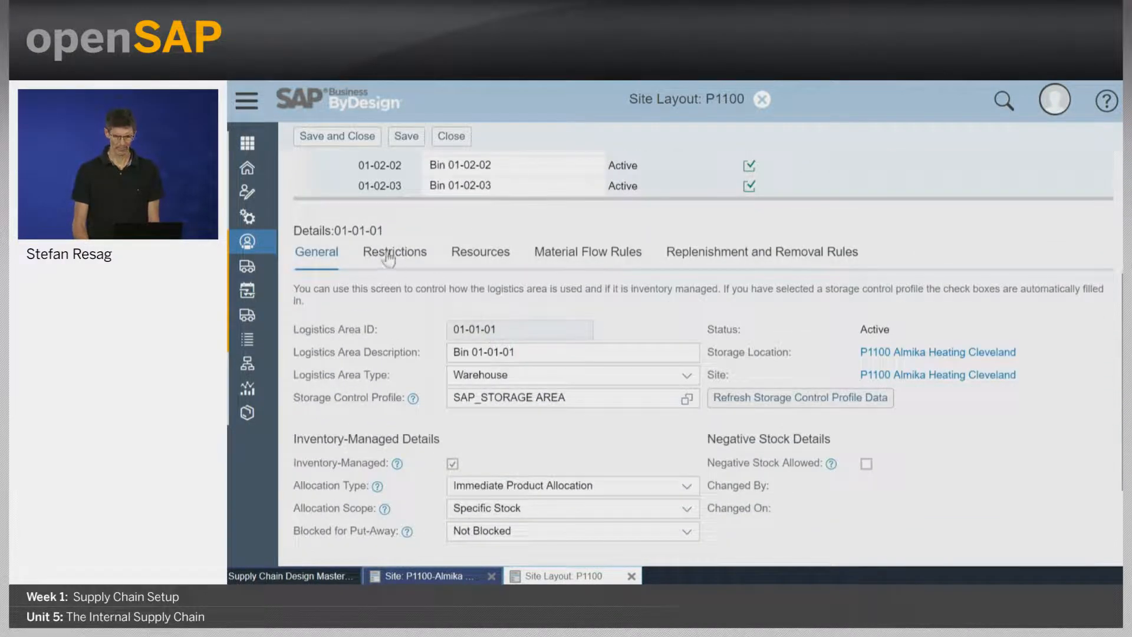
{"action": "left_click", "coordinate": [388, 256]}
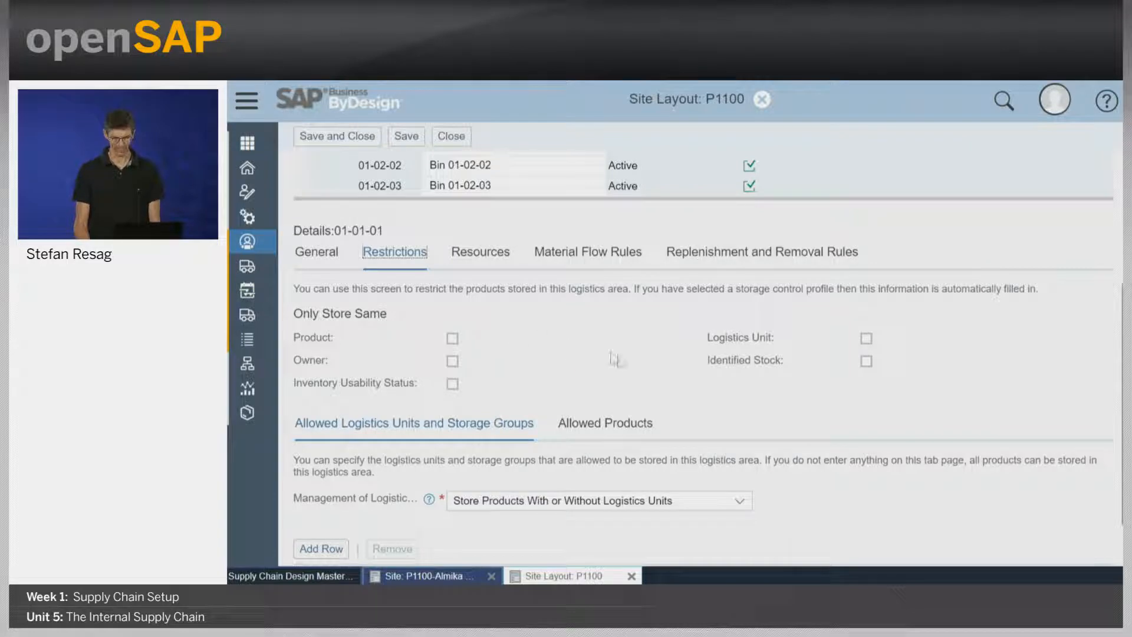
{"action": "left_click", "coordinate": [615, 432]}
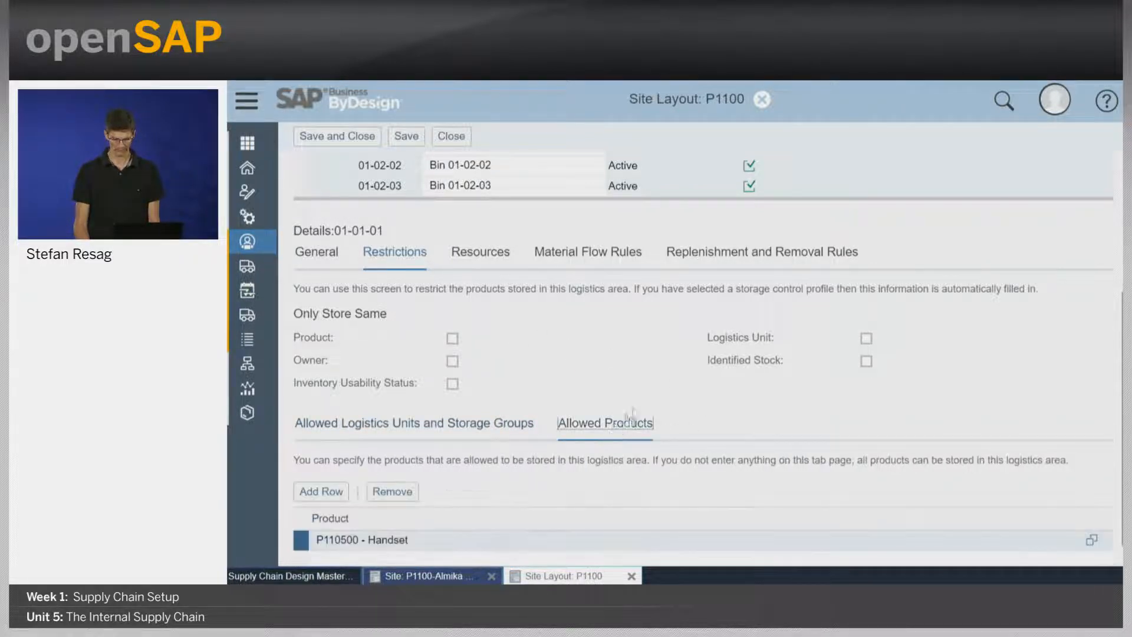
{"action": "scroll", "coordinate": [661, 380], "scroll_direction": "down", "scroll_amount": 1}
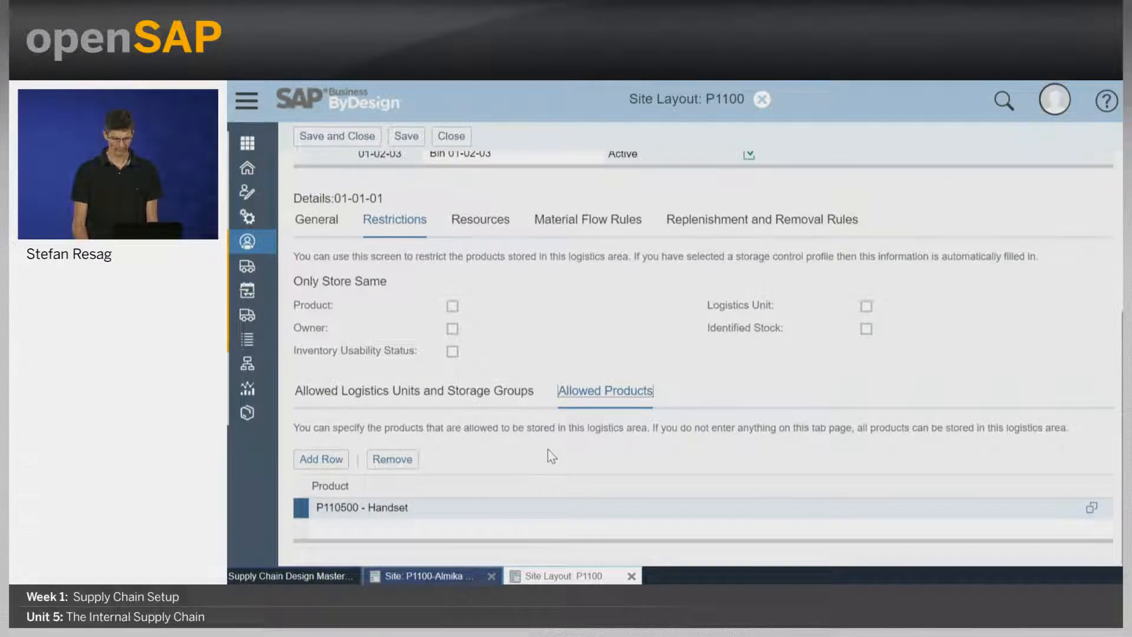
{"action": "left_click", "coordinate": [433, 513]}
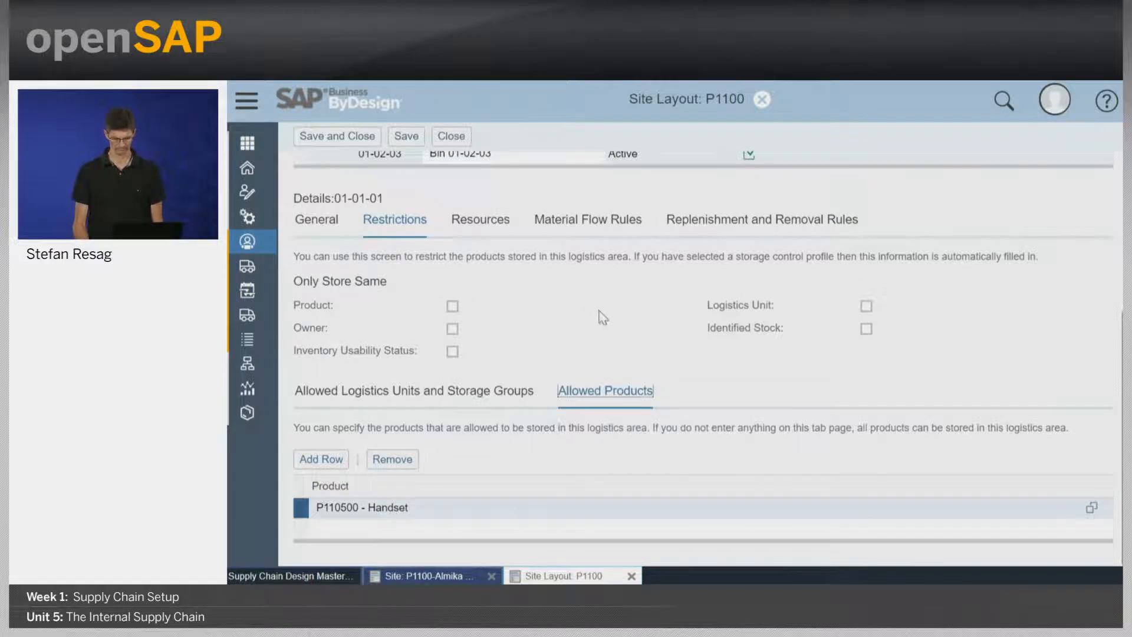
Collapse the Racked Area and review the fixed supply area, fixed output area, and assigned resources of Production area P1100-30.
{"action": "scroll", "coordinate": [599, 317], "scroll_direction": "up", "scroll_amount": 3}
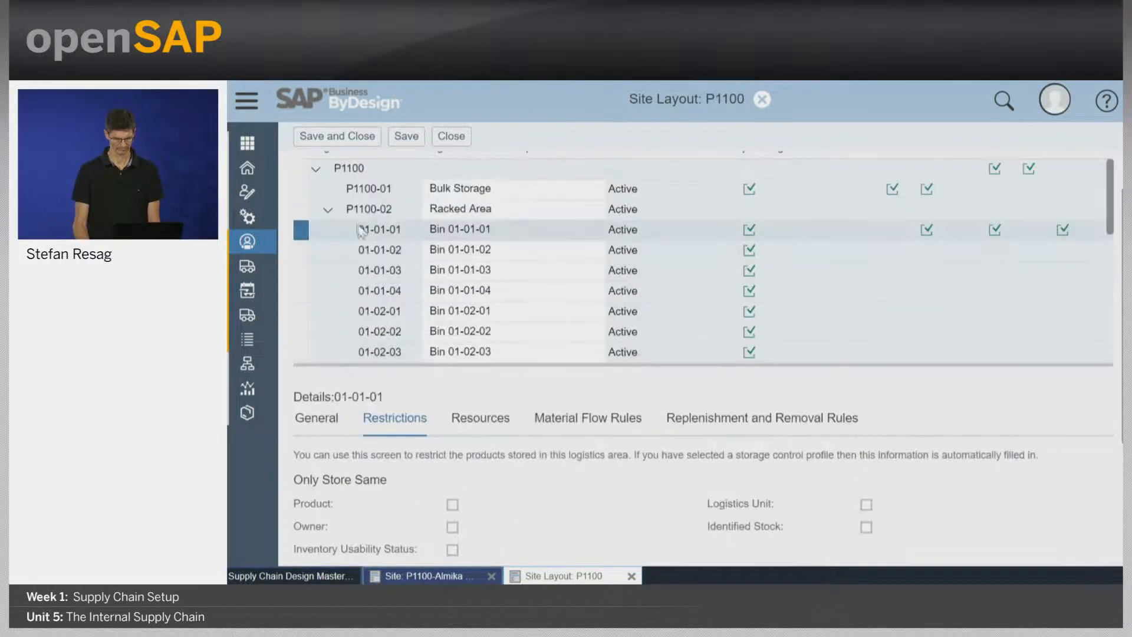
{"action": "left_click", "coordinate": [330, 209]}
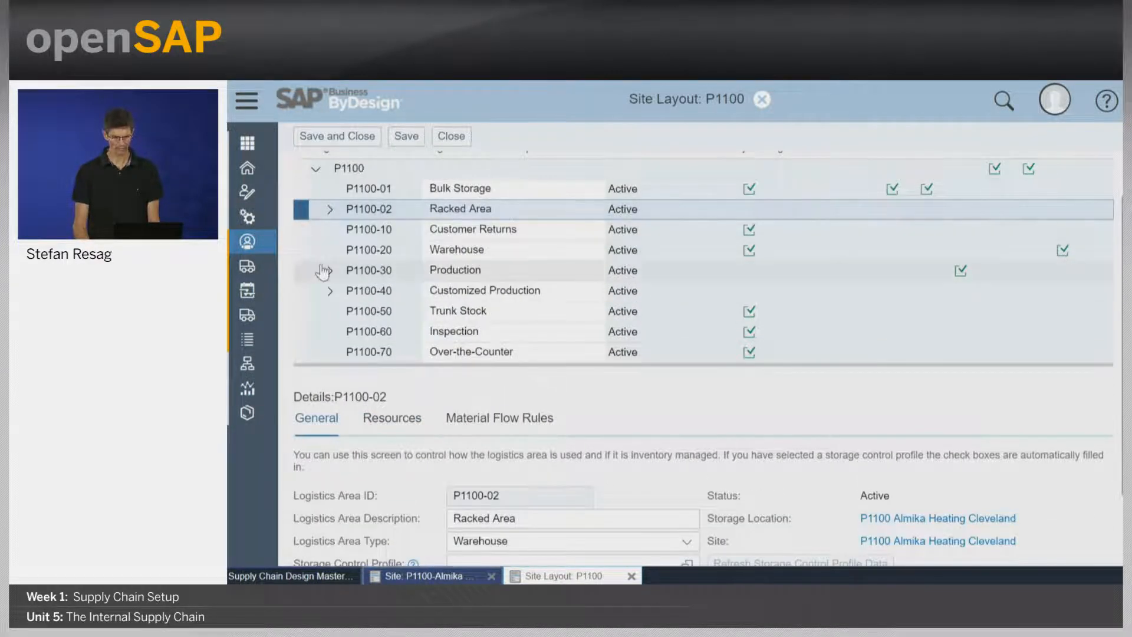
{"action": "left_click", "coordinate": [299, 270]}
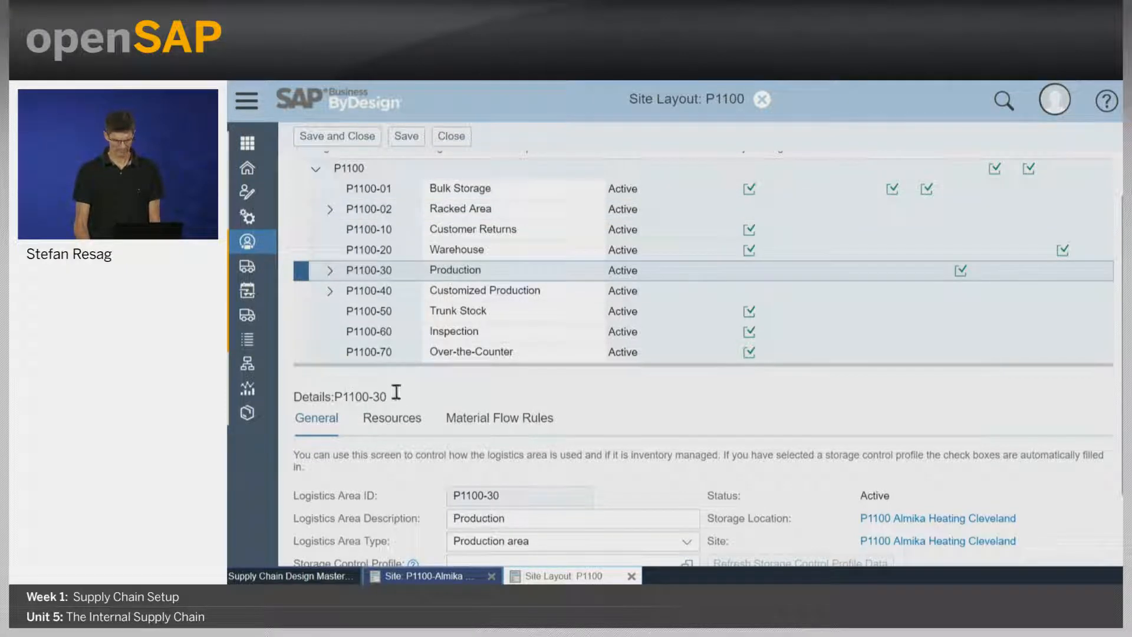
{"action": "left_click", "coordinate": [404, 428]}
{"action": "scroll", "coordinate": [838, 435], "scroll_direction": "down", "scroll_amount": 2}
{"action": "scroll", "coordinate": [838, 435], "scroll_direction": "down", "scroll_amount": 2}
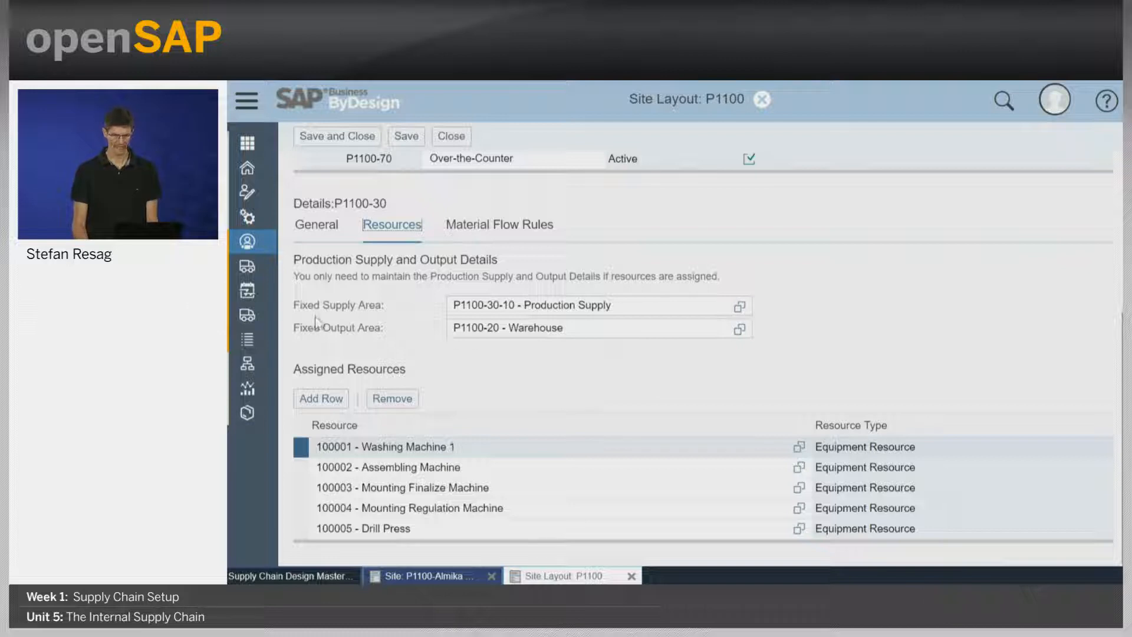
{"action": "left_click", "coordinate": [647, 305]}
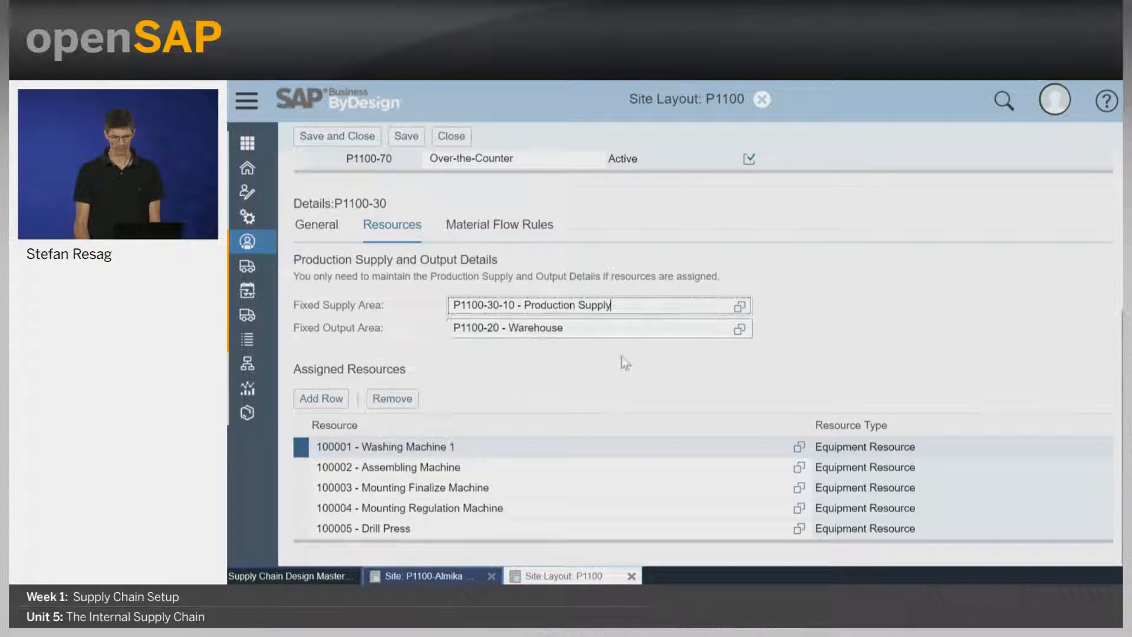
Expand the Production area and view the general settings of its Production Supply area P1100-30-10.
{"action": "scroll", "coordinate": [918, 337], "scroll_direction": "up", "scroll_amount": 3}
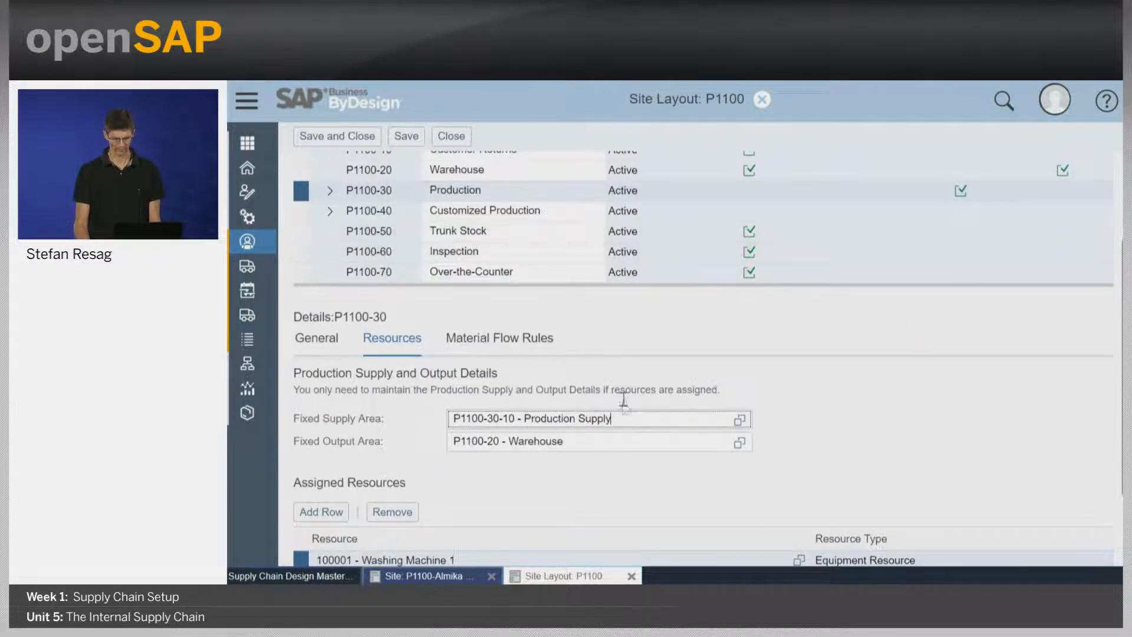
{"action": "left_click", "coordinate": [330, 190]}
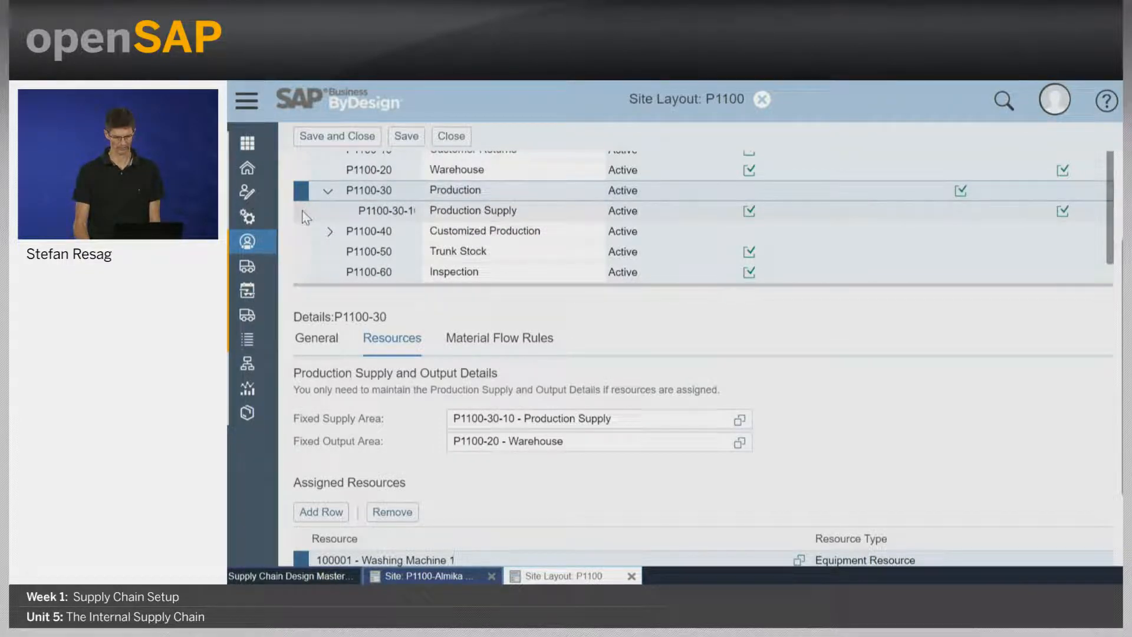
{"action": "left_click", "coordinate": [303, 214]}
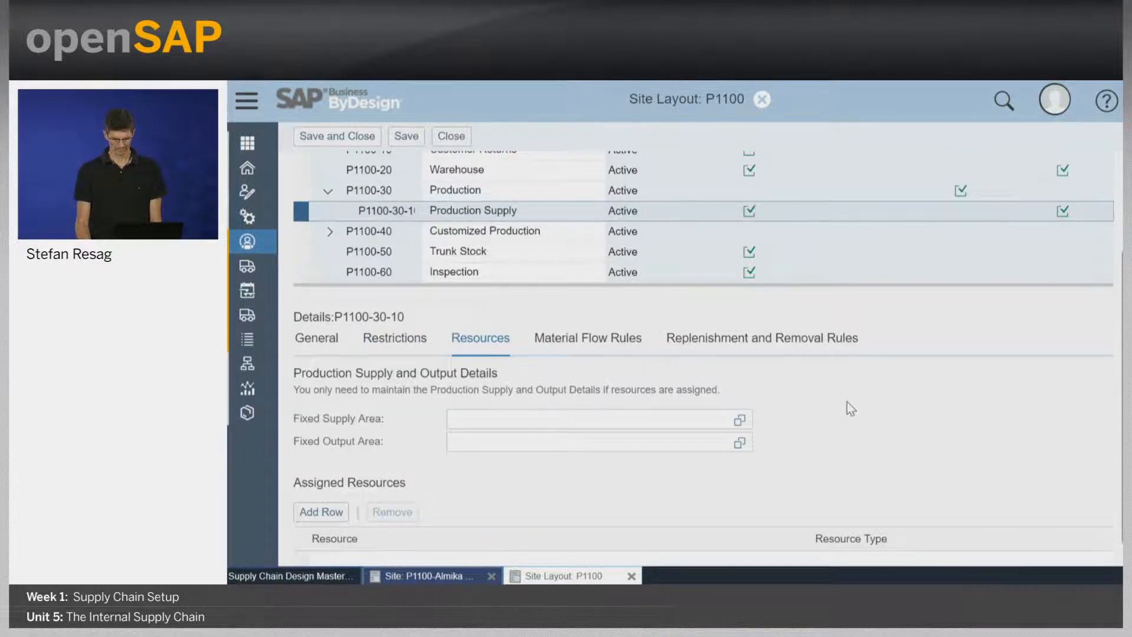
{"action": "scroll", "coordinate": [849, 407], "scroll_direction": "down", "scroll_amount": 1}
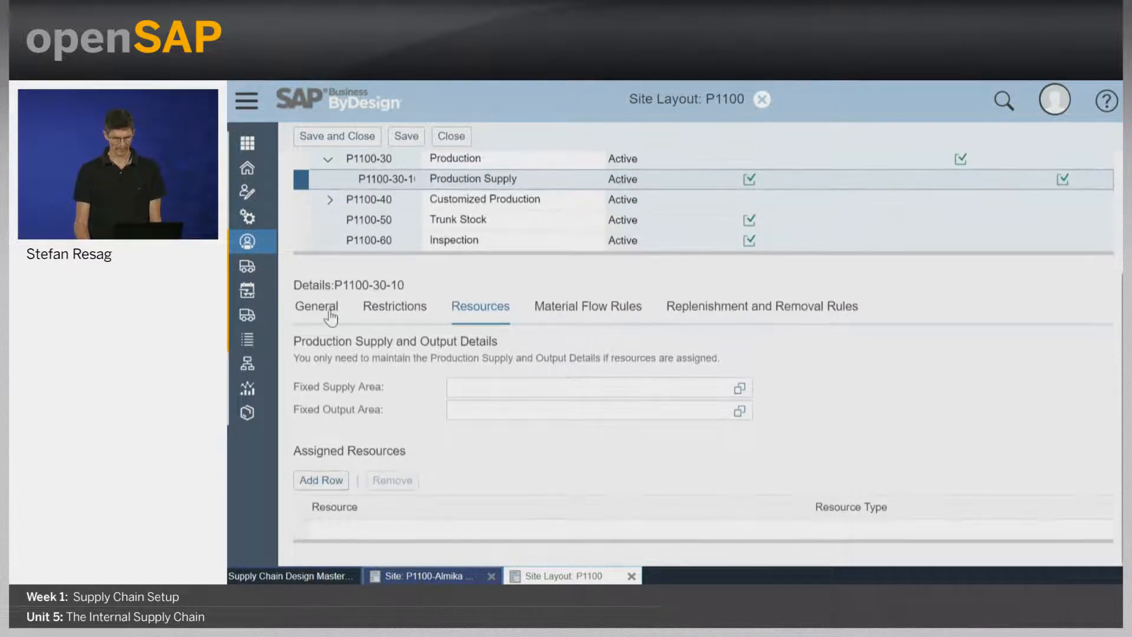
{"action": "left_click", "coordinate": [330, 317]}
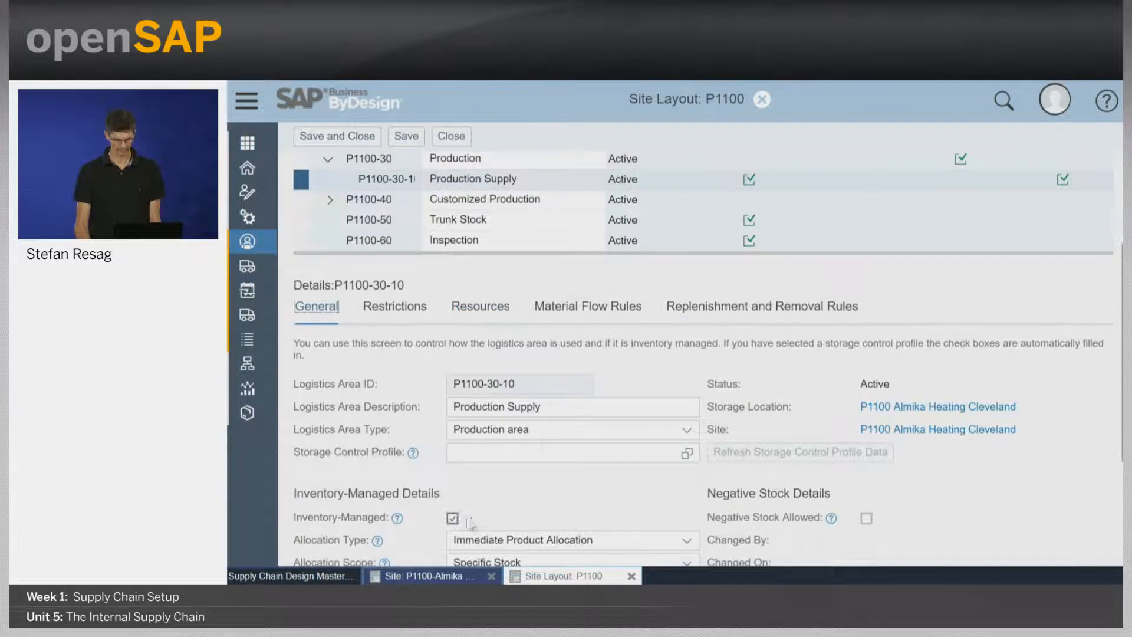
Review the default replenishment rule of the Production Supply area P1100-30-10.
{"action": "left_click", "coordinate": [778, 312]}
{"action": "scroll", "coordinate": [905, 369], "scroll_direction": "down", "scroll_amount": 2}
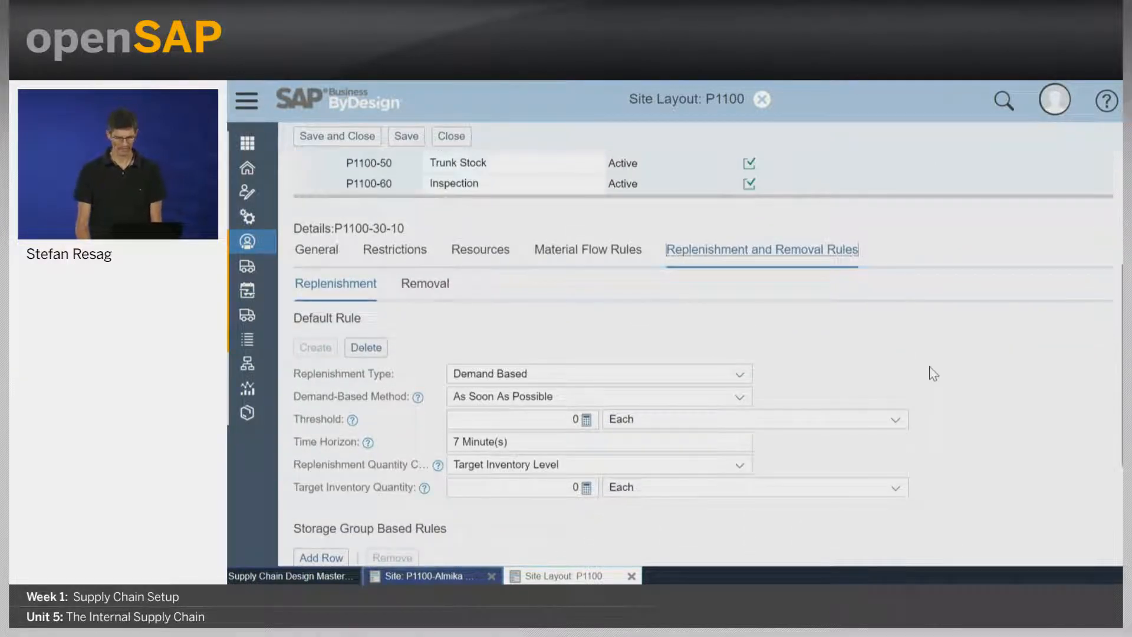
{"action": "scroll", "coordinate": [931, 372], "scroll_direction": "down", "scroll_amount": 1}
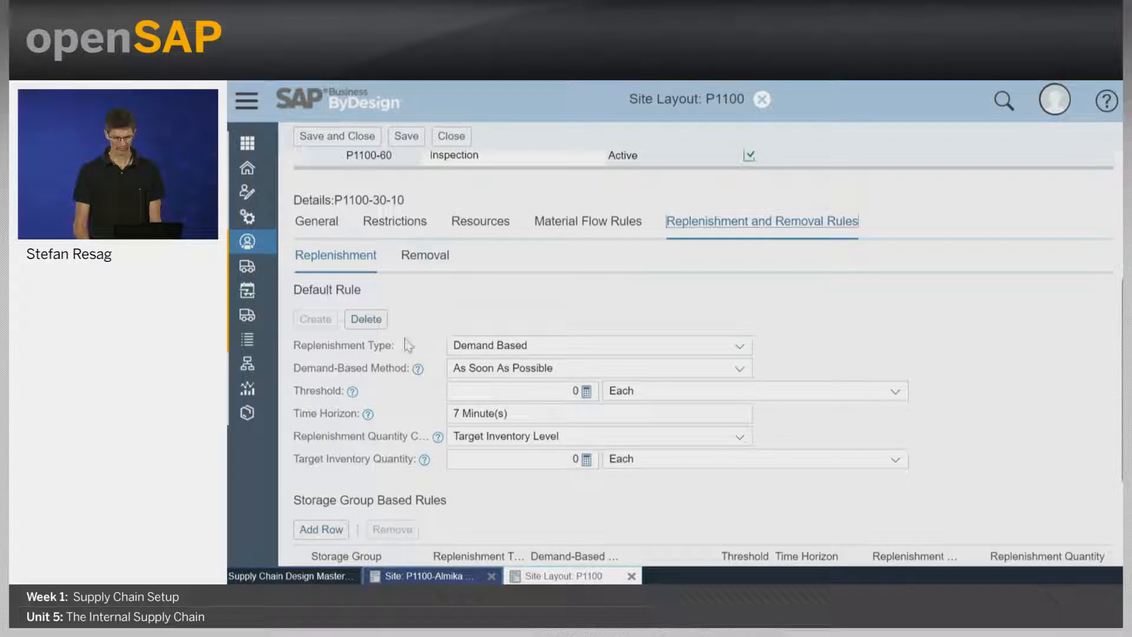
{"action": "left_click", "coordinate": [549, 345]}
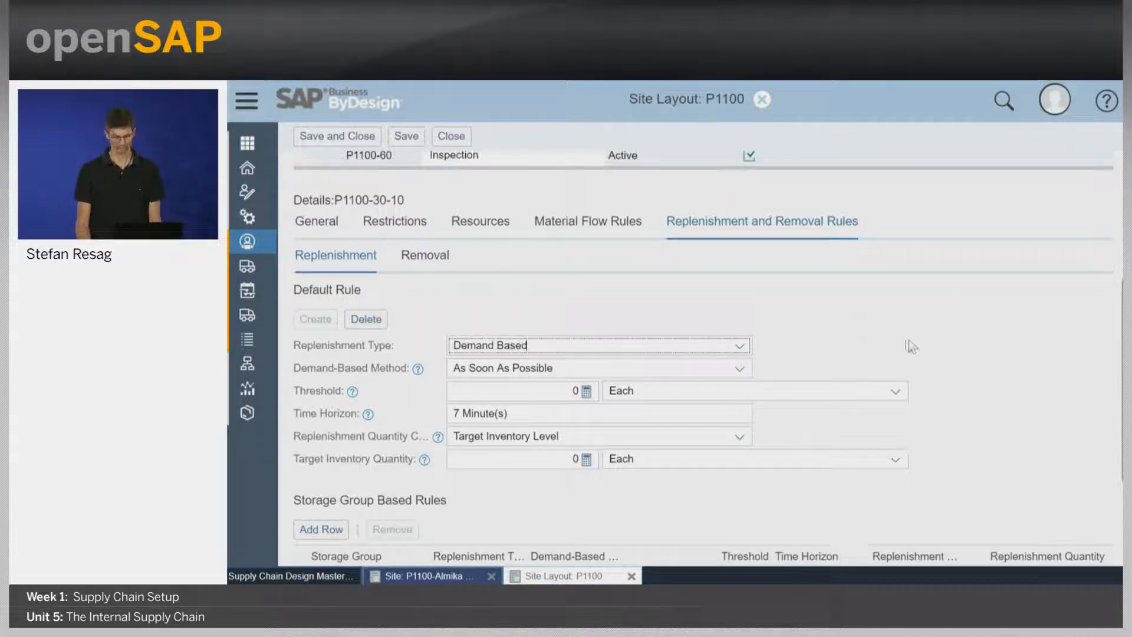
Close the P1100 site layout and switch to the PowerPoint slide show, advancing to the next slide.
{"action": "scroll", "coordinate": [908, 340], "scroll_direction": "up", "scroll_amount": 3}
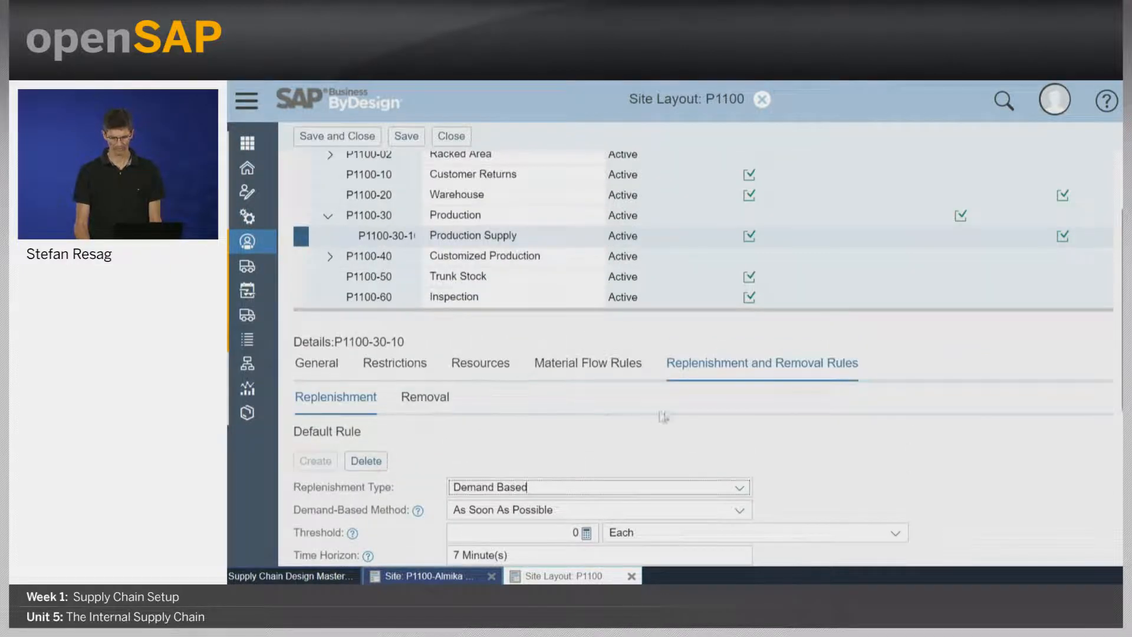
{"action": "scroll", "coordinate": [791, 355], "scroll_direction": "up", "scroll_amount": 2}
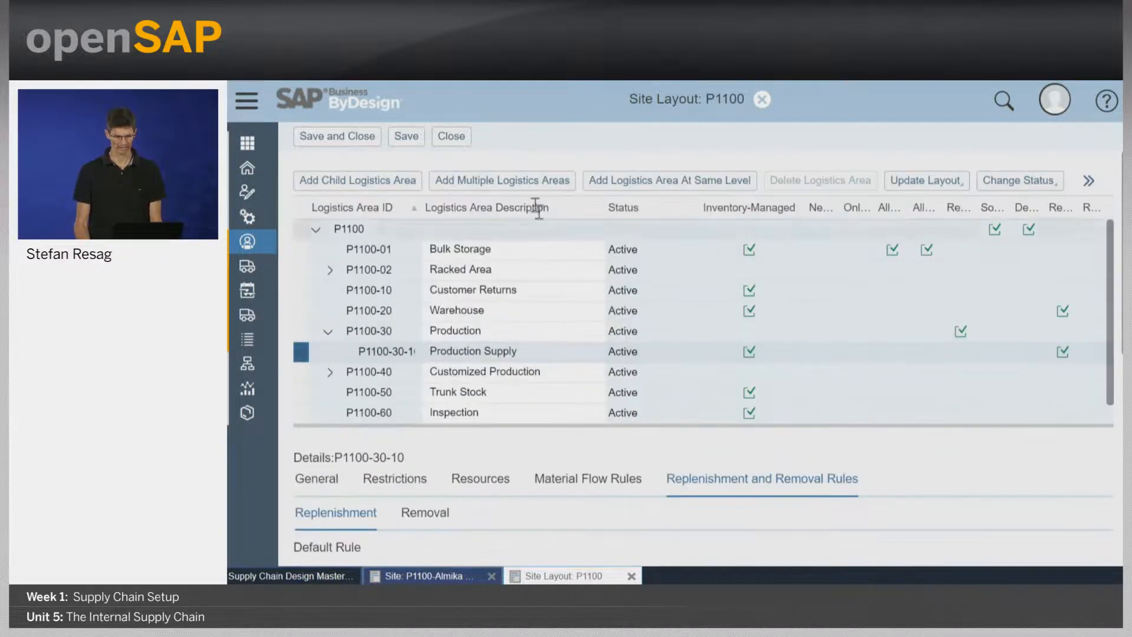
{"action": "left_click", "coordinate": [461, 142]}
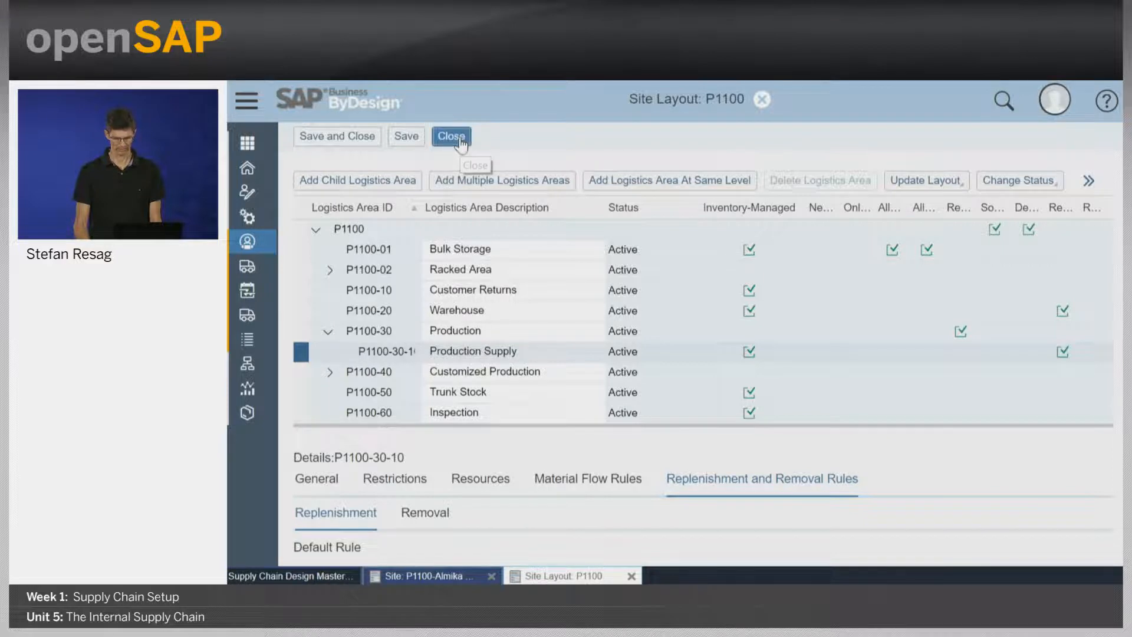
{"action": "left_click", "coordinate": [705, 368]}
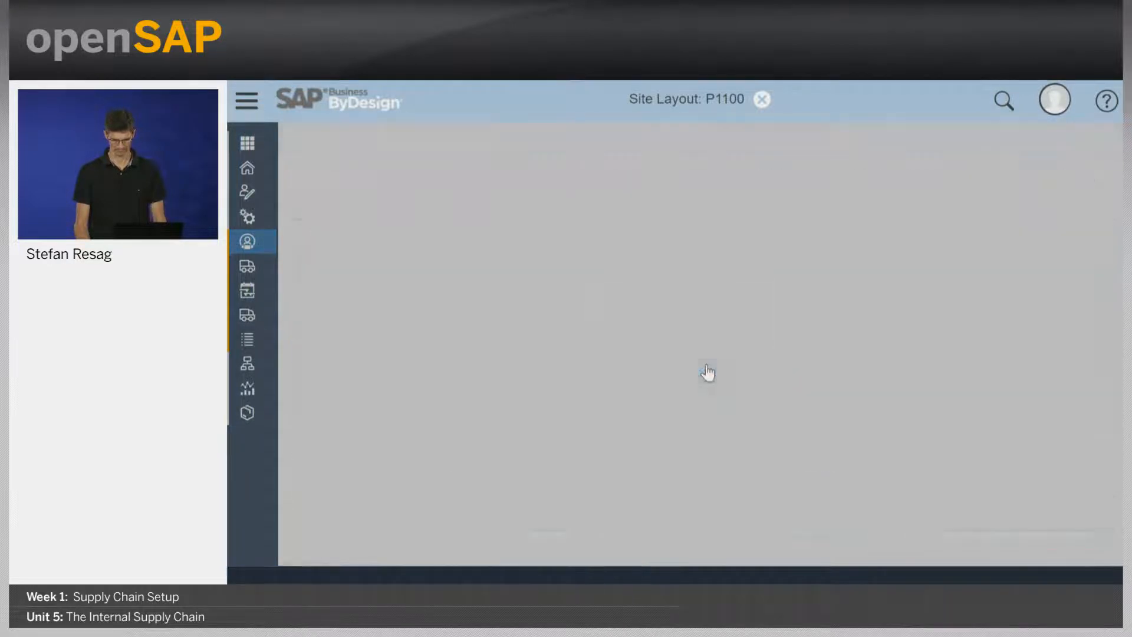
{"action": "key", "text": "alt+Tab"}
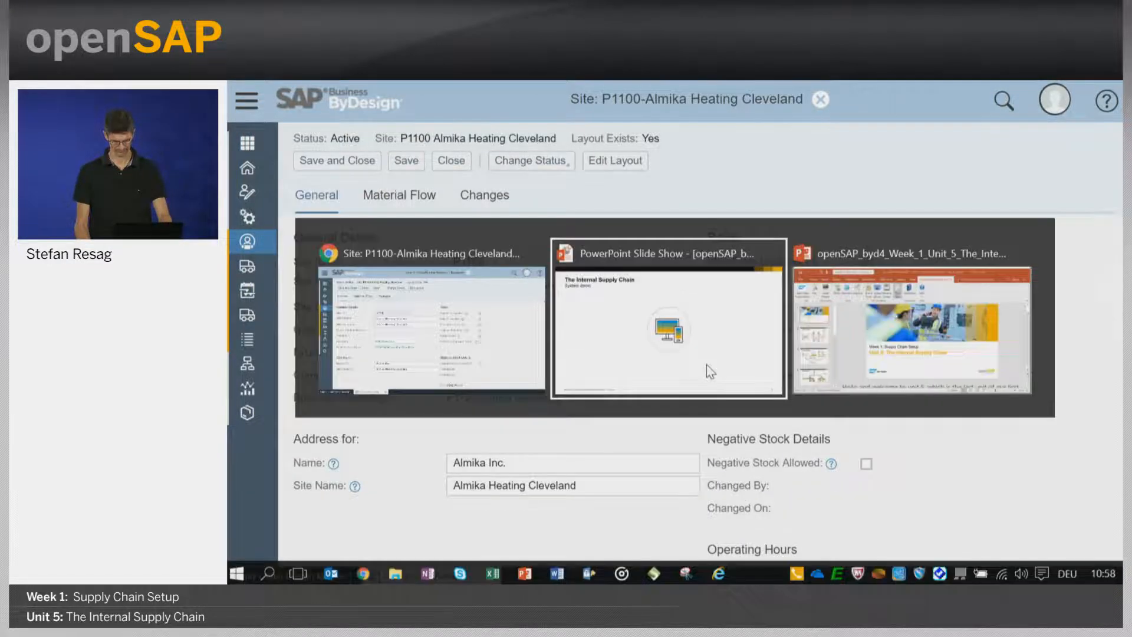
{"action": "key", "text": "Right"}
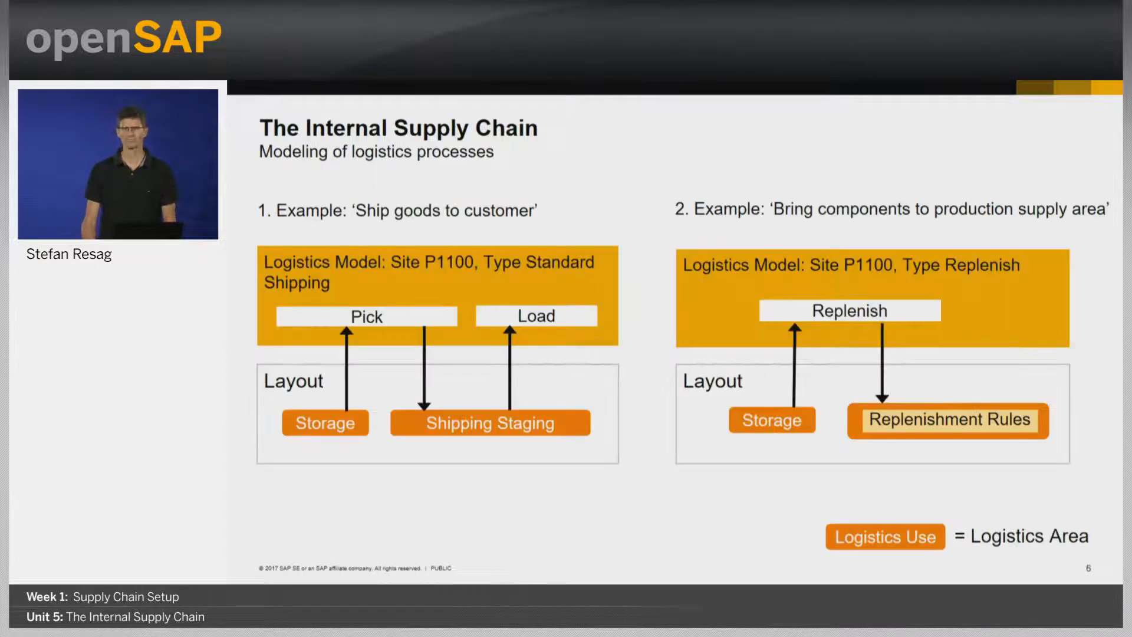
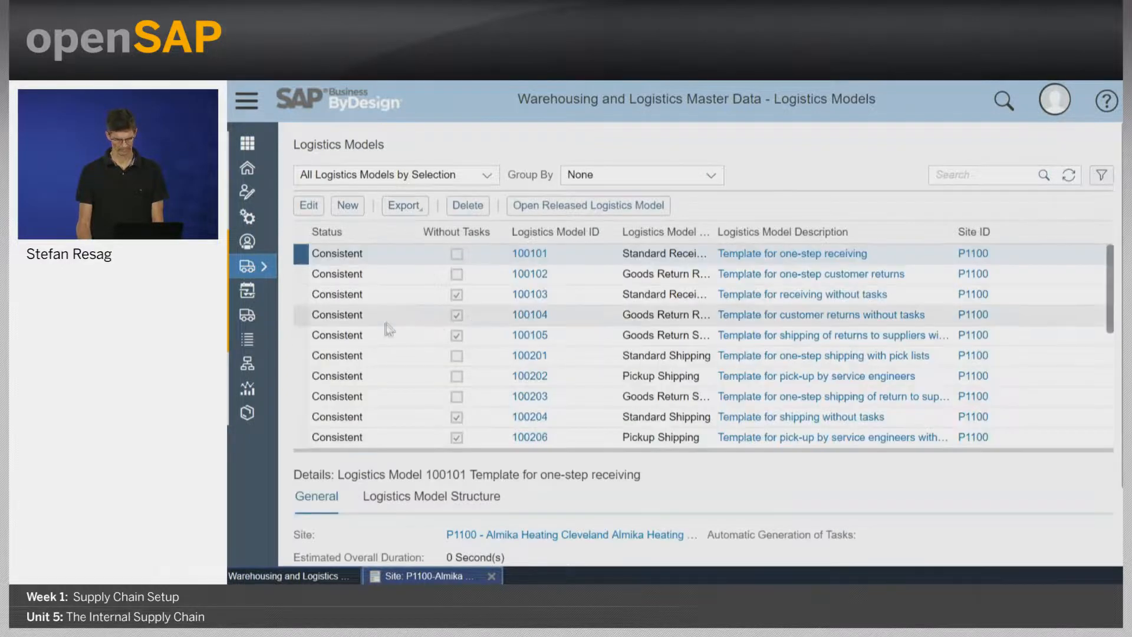
Open logistics model 100201 for one-step shipping with pick lists and review its general details.
{"action": "left_click", "coordinate": [299, 354]}
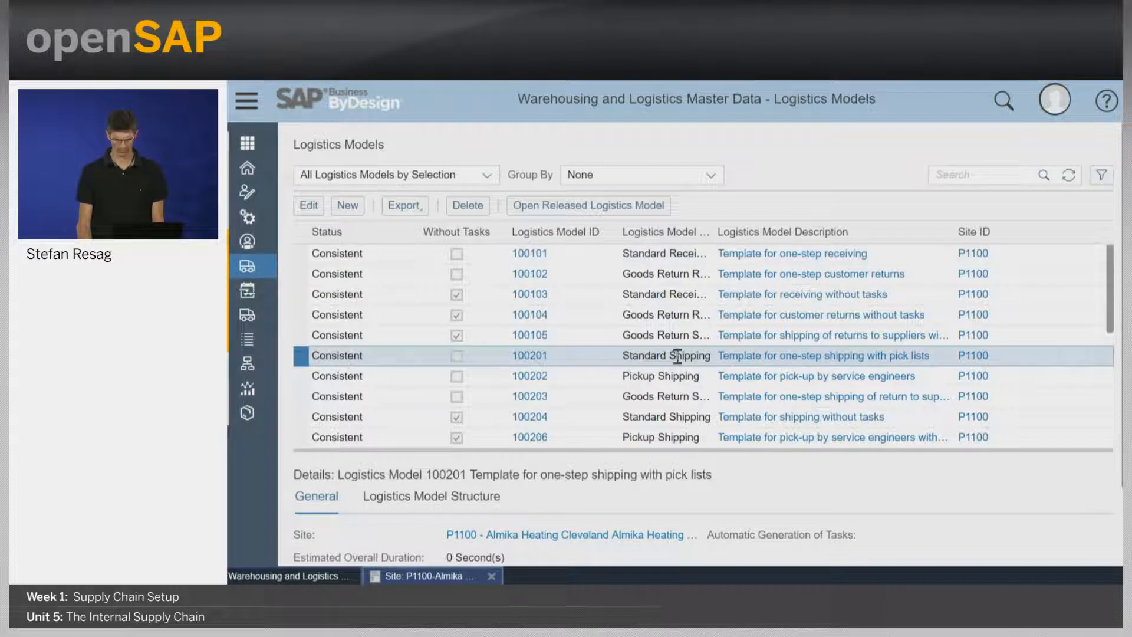
{"action": "left_click", "coordinate": [308, 205]}
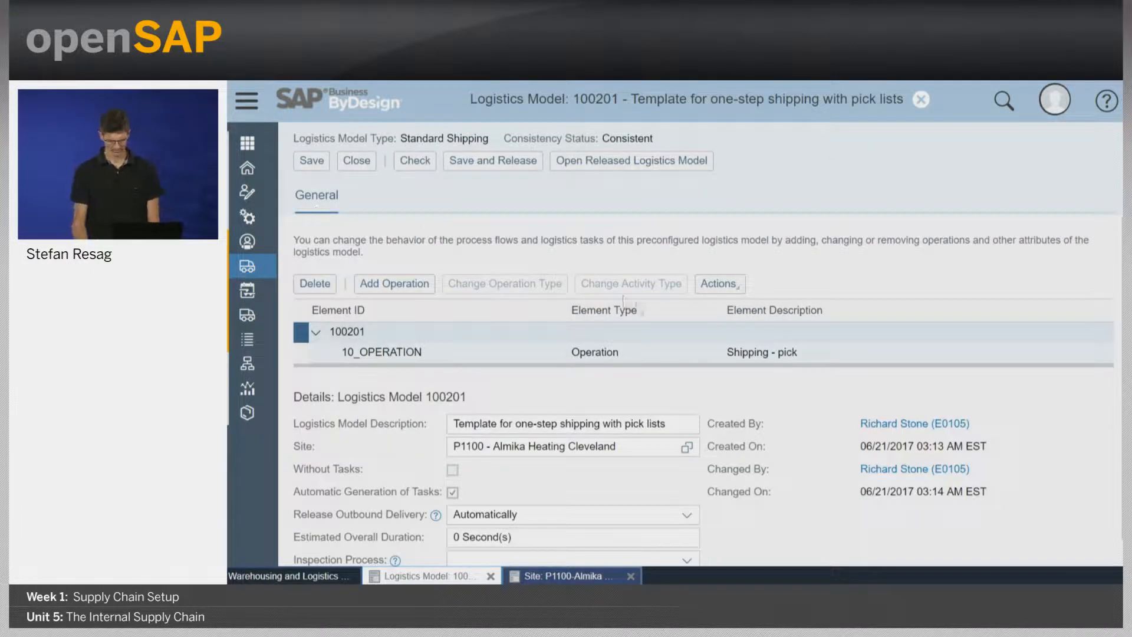
{"action": "scroll", "coordinate": [781, 384], "scroll_direction": "down", "scroll_amount": 1}
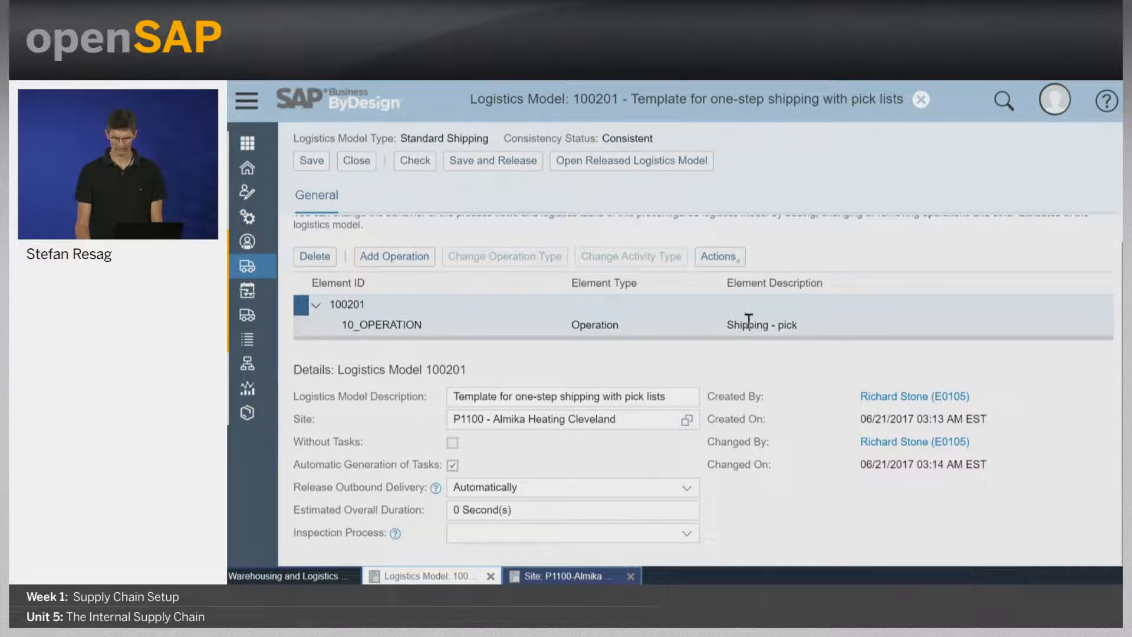
Examine the source and destination logistics use of the Shipping - pick operation, and close the logistics model.
{"action": "left_click", "coordinate": [299, 323]}
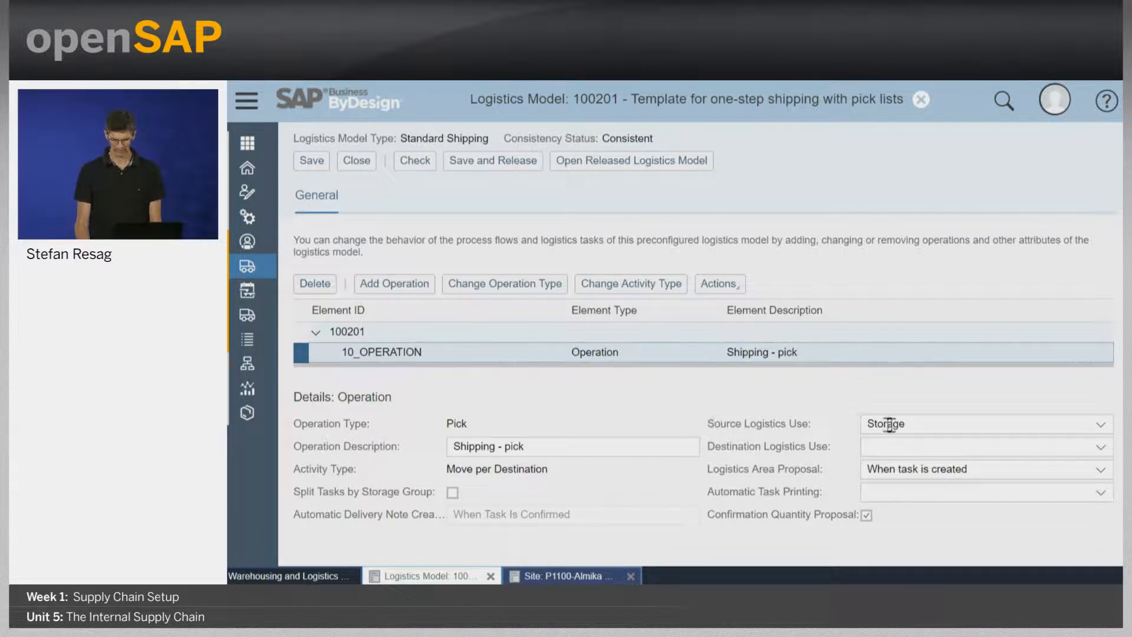
{"action": "left_click", "coordinate": [954, 426]}
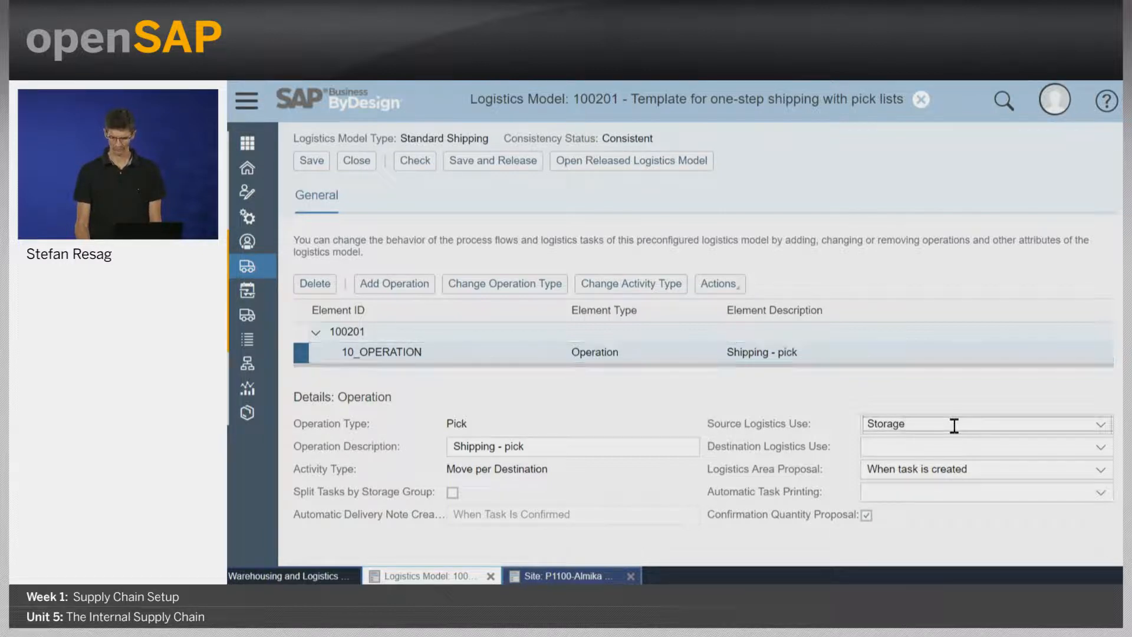
{"action": "left_click_drag", "start_coordinate": [954, 426], "coordinate": [809, 419]}
{"action": "left_click", "coordinate": [987, 423]}
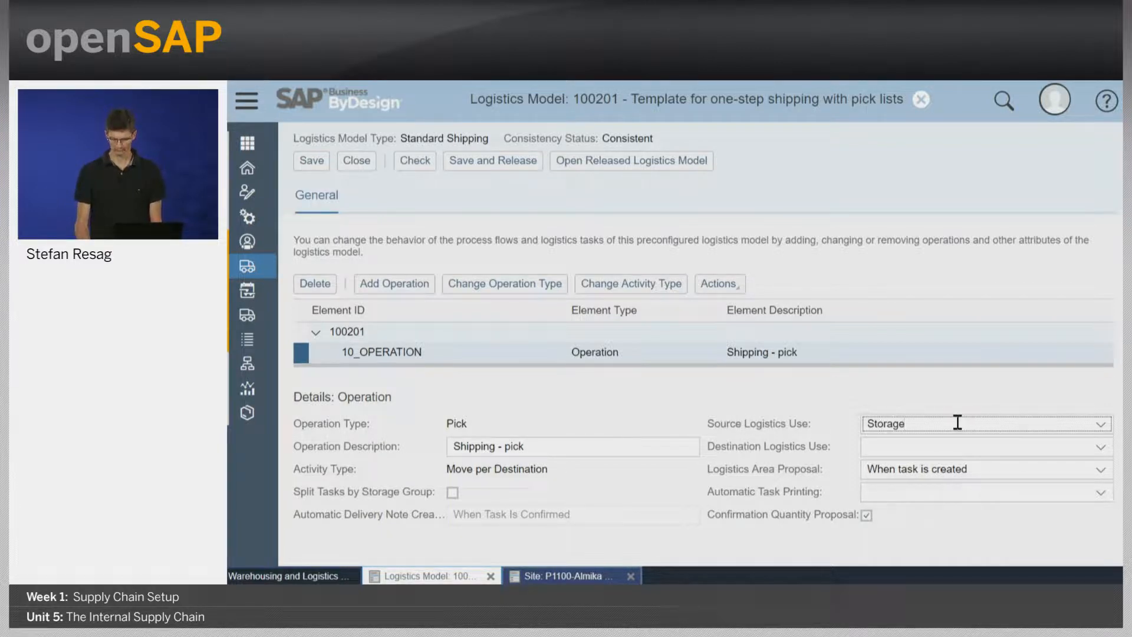
{"action": "left_click_drag", "start_coordinate": [958, 423], "coordinate": [788, 423]}
{"action": "left_click", "coordinate": [872, 442]}
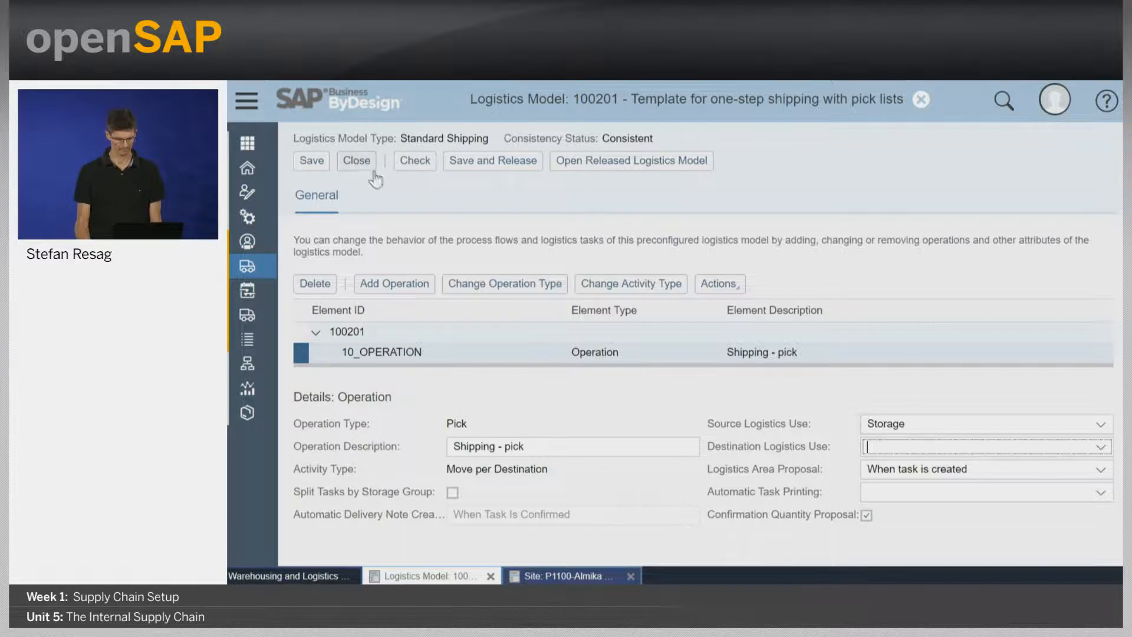
{"action": "left_click", "coordinate": [357, 161]}
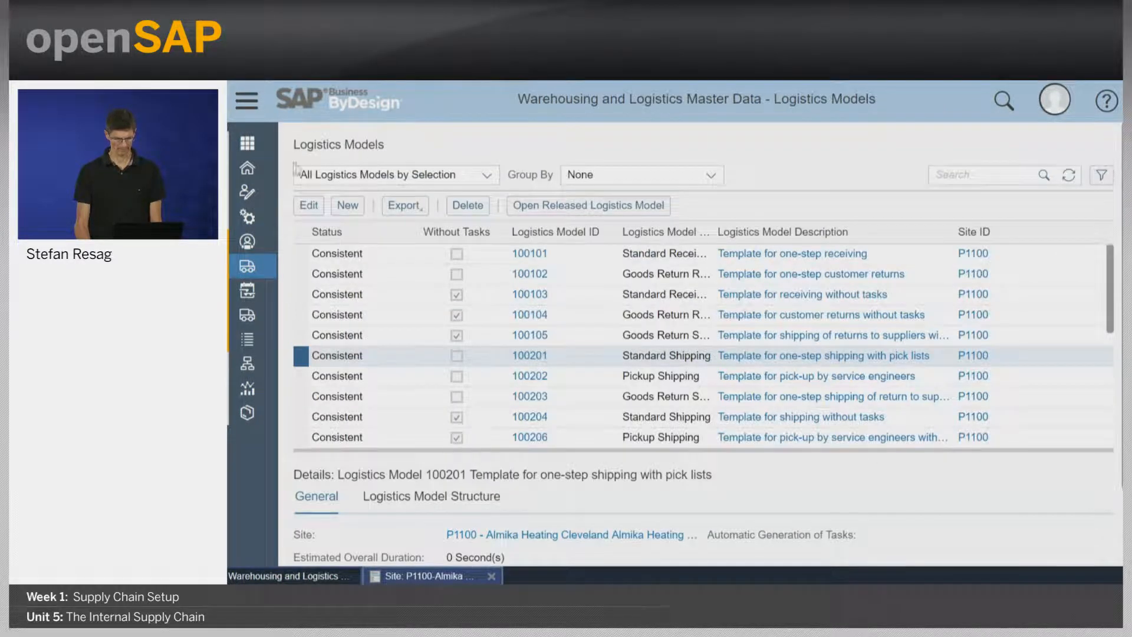
Switch to the Locations view of Supply Chain Design Master Data.
{"action": "left_click", "coordinate": [248, 101]}
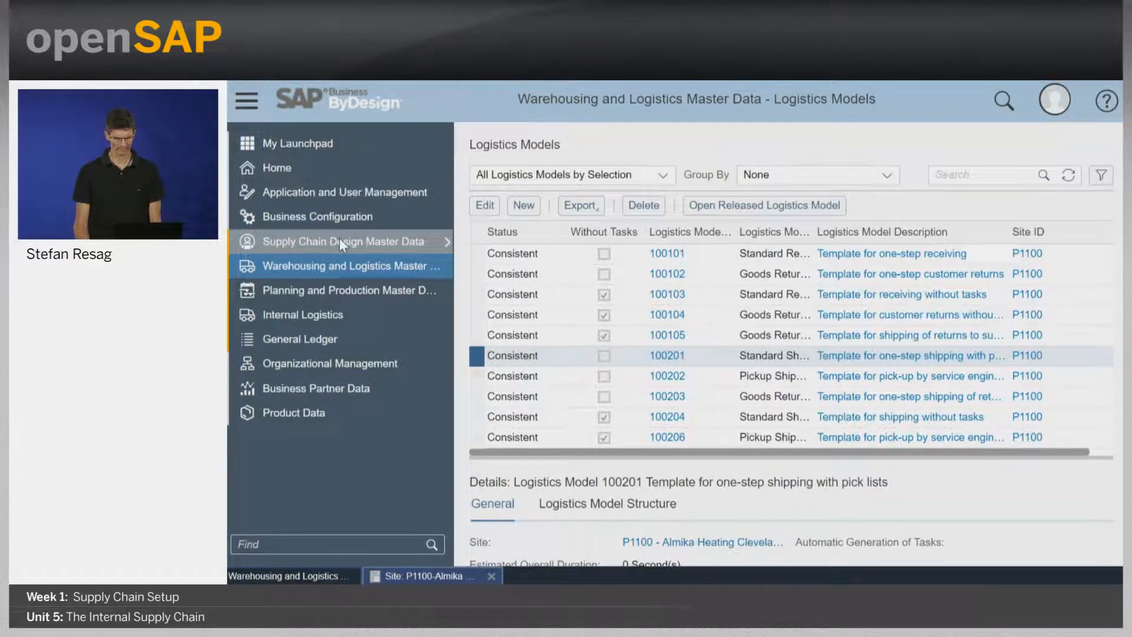
{"action": "mouse_move", "coordinate": [339, 239]}
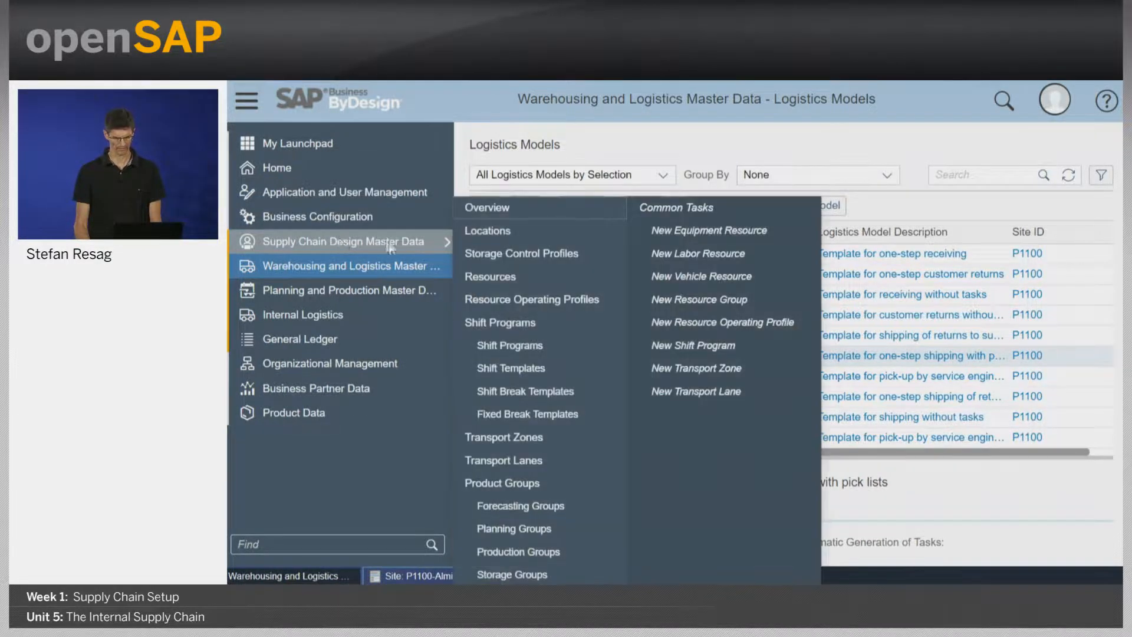
{"action": "left_click", "coordinate": [535, 231]}
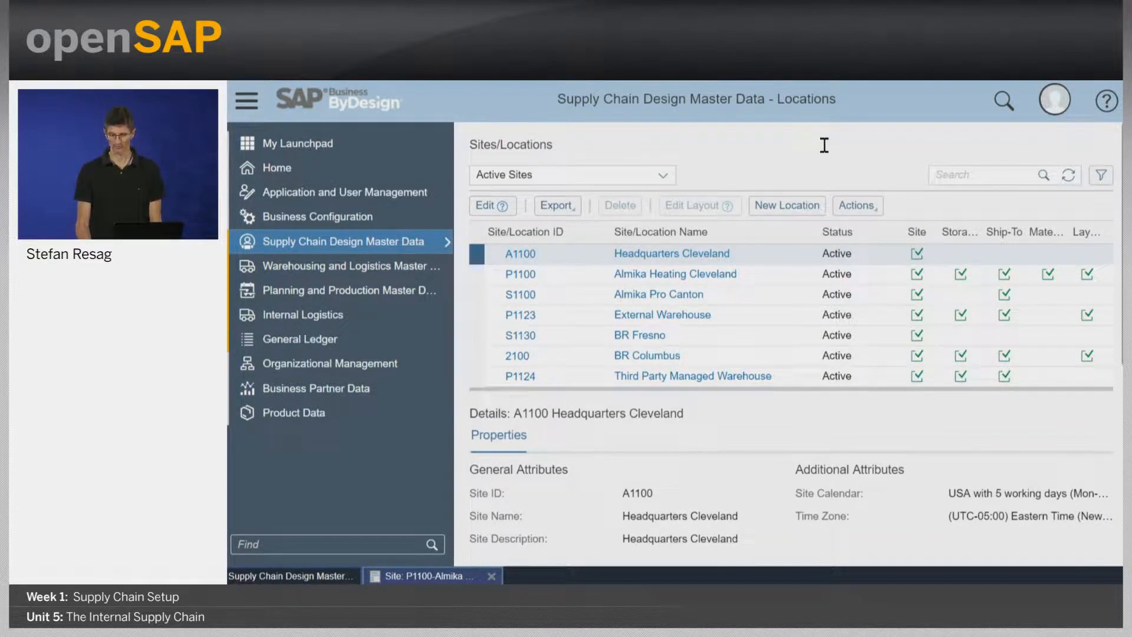
{"action": "left_click", "coordinate": [486, 206]}
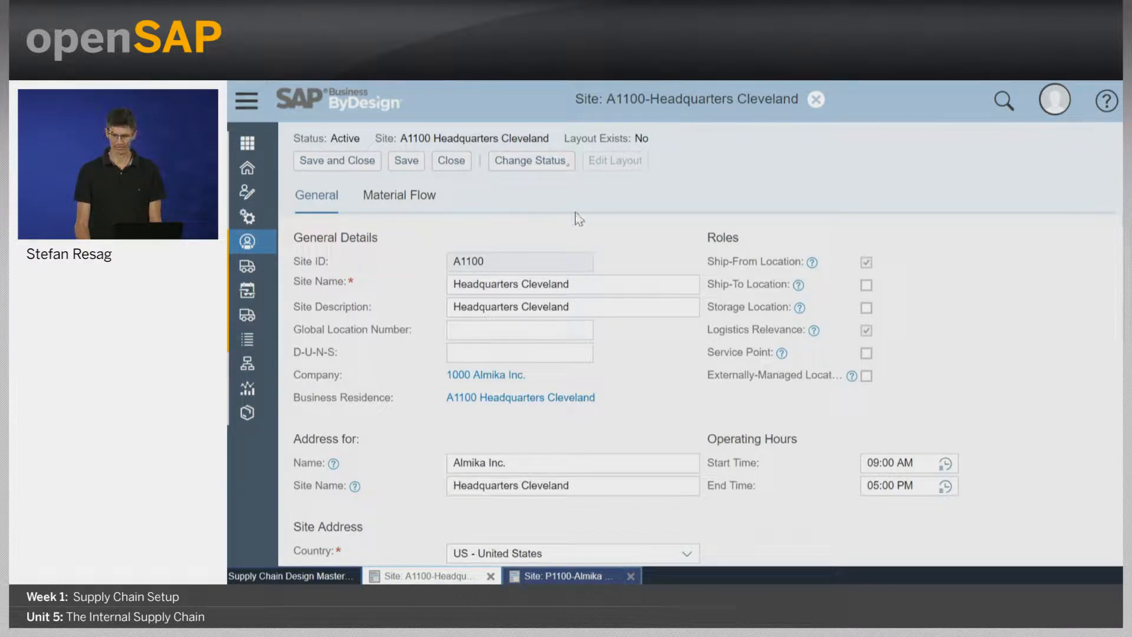
{"action": "left_click", "coordinate": [409, 201]}
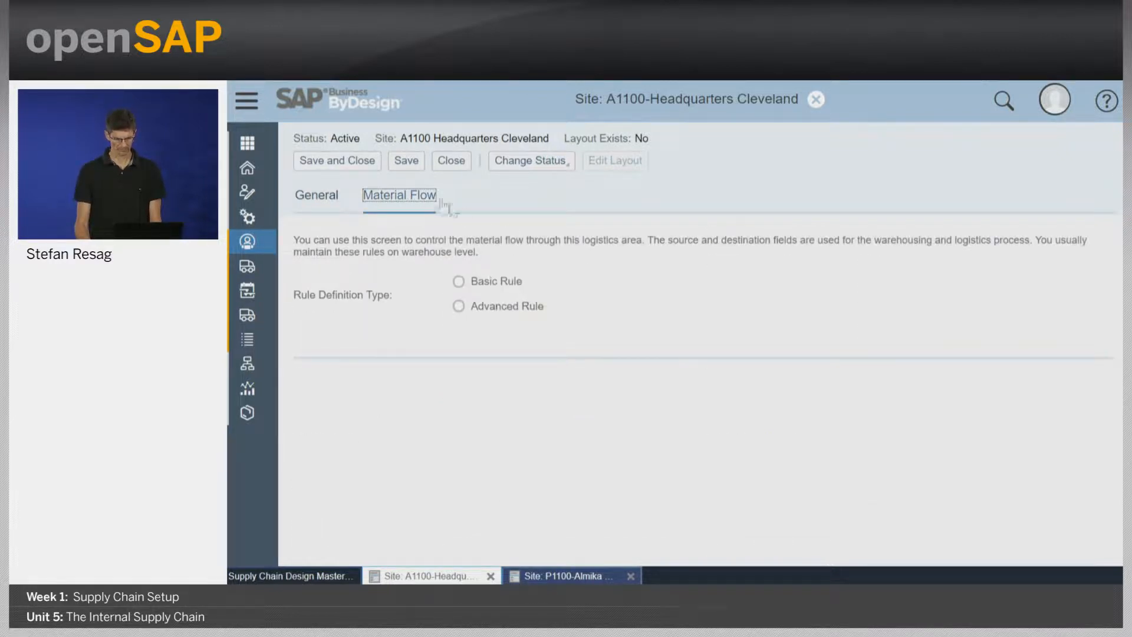
{"action": "left_click", "coordinate": [453, 160]}
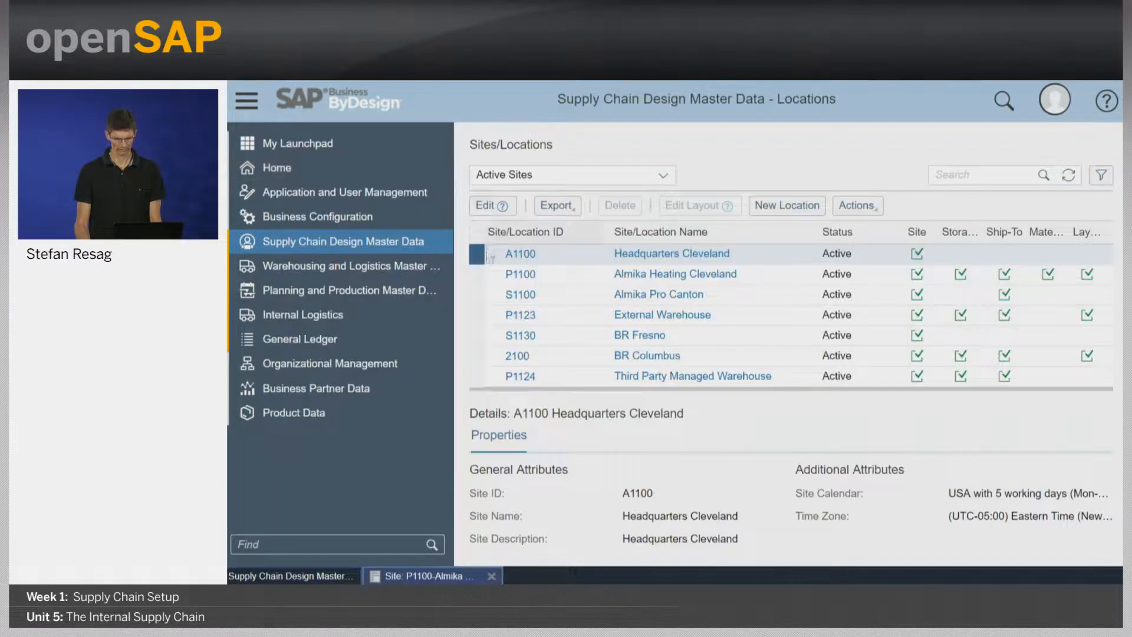
Open site P1100 for editing and compare the basic and advanced rule definitions of its material flow, keeping Advanced Rule selected.
{"action": "left_click", "coordinate": [477, 273]}
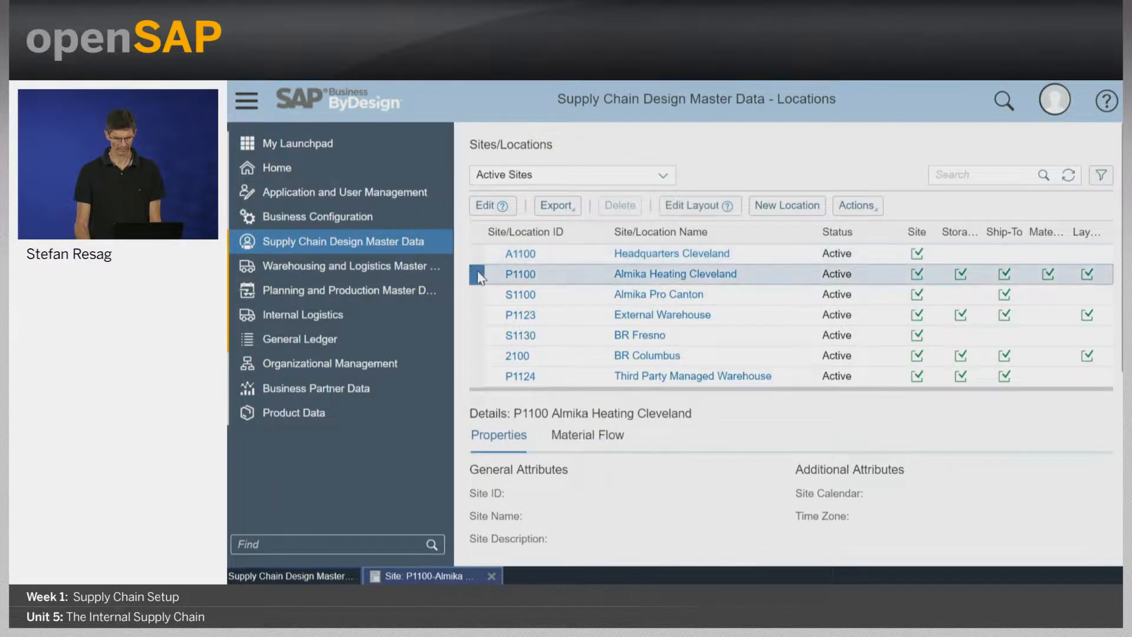
{"action": "left_click", "coordinate": [485, 206]}
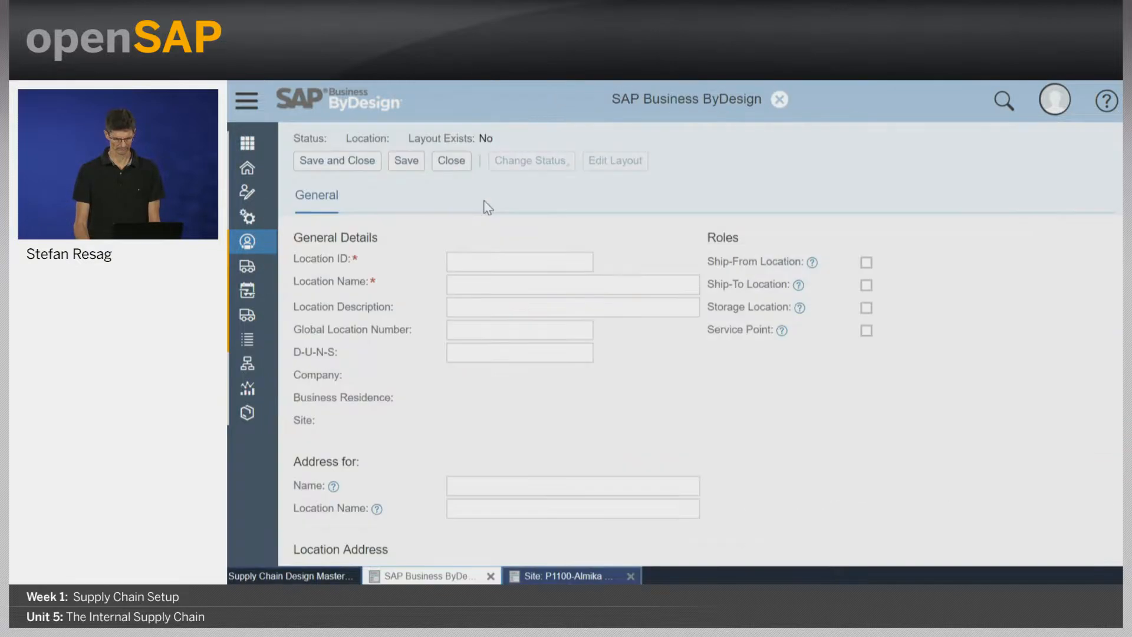
{"action": "left_click", "coordinate": [404, 203]}
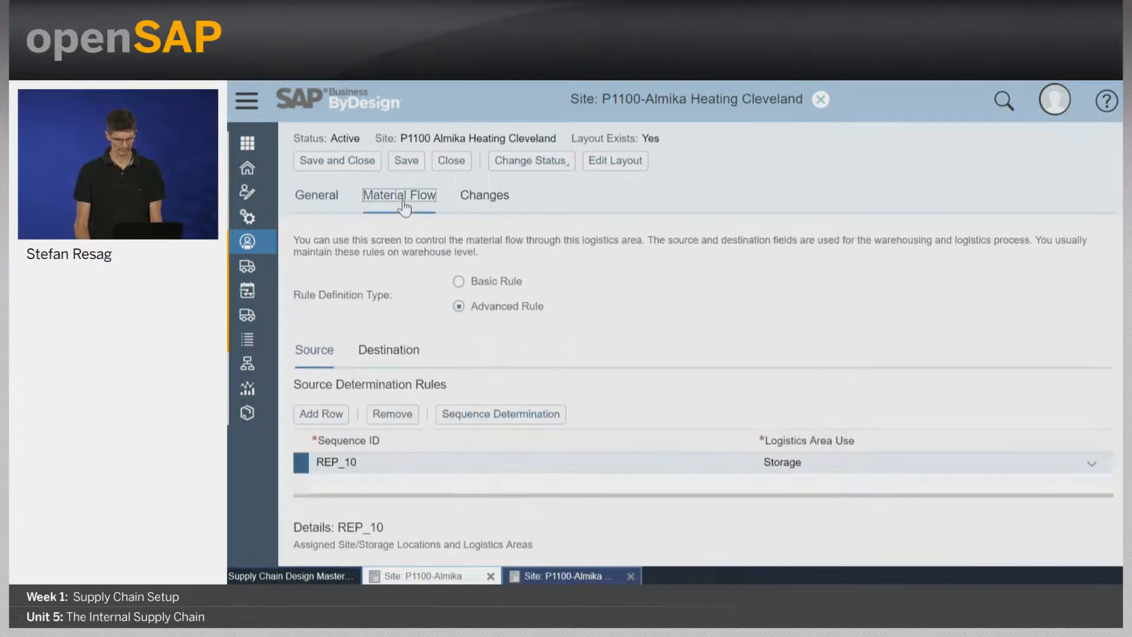
{"action": "left_click", "coordinate": [459, 283]}
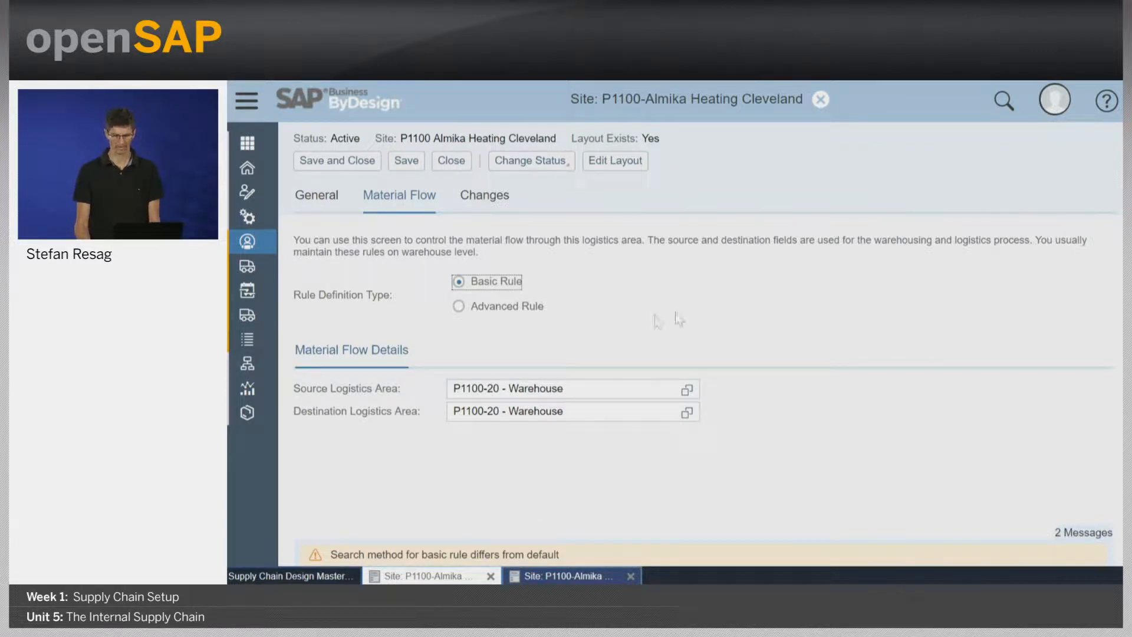
{"action": "left_click", "coordinate": [459, 306]}
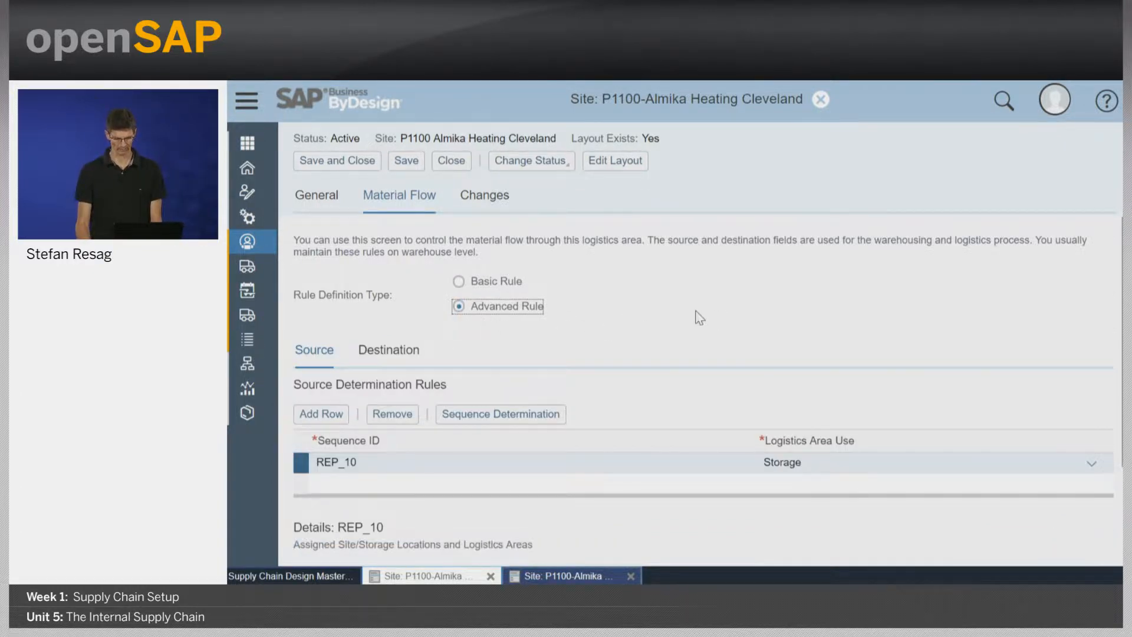
Examine the source determination rule REP_10, including its logistics area use and the order of its assigned logistics areas.
{"action": "scroll", "coordinate": [697, 317], "scroll_direction": "down", "scroll_amount": 3}
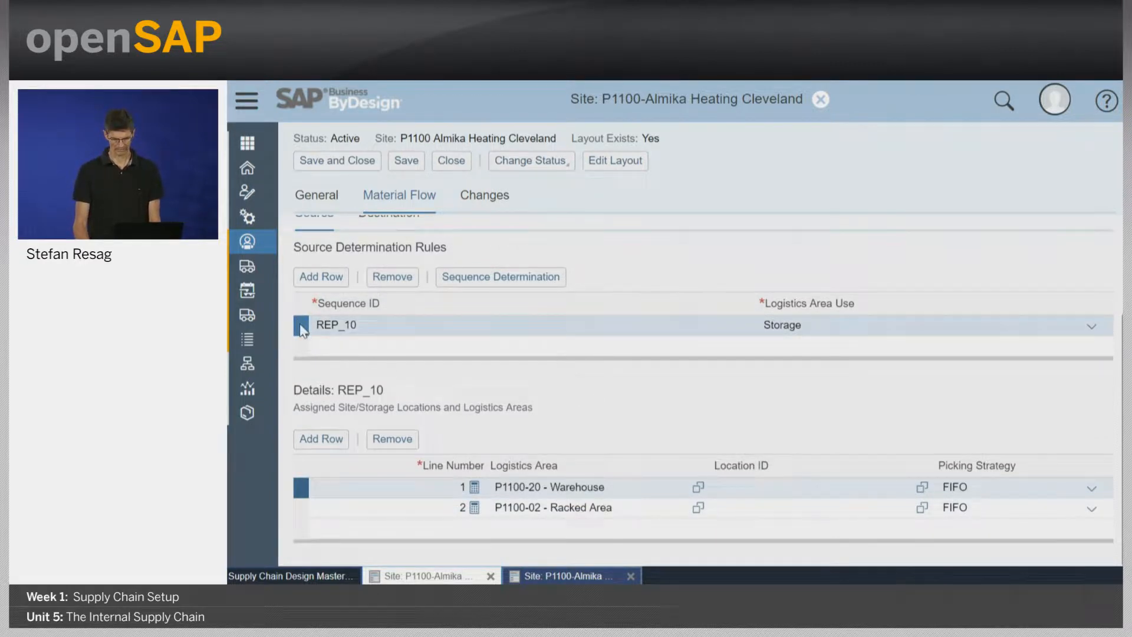
{"action": "left_click", "coordinate": [823, 327]}
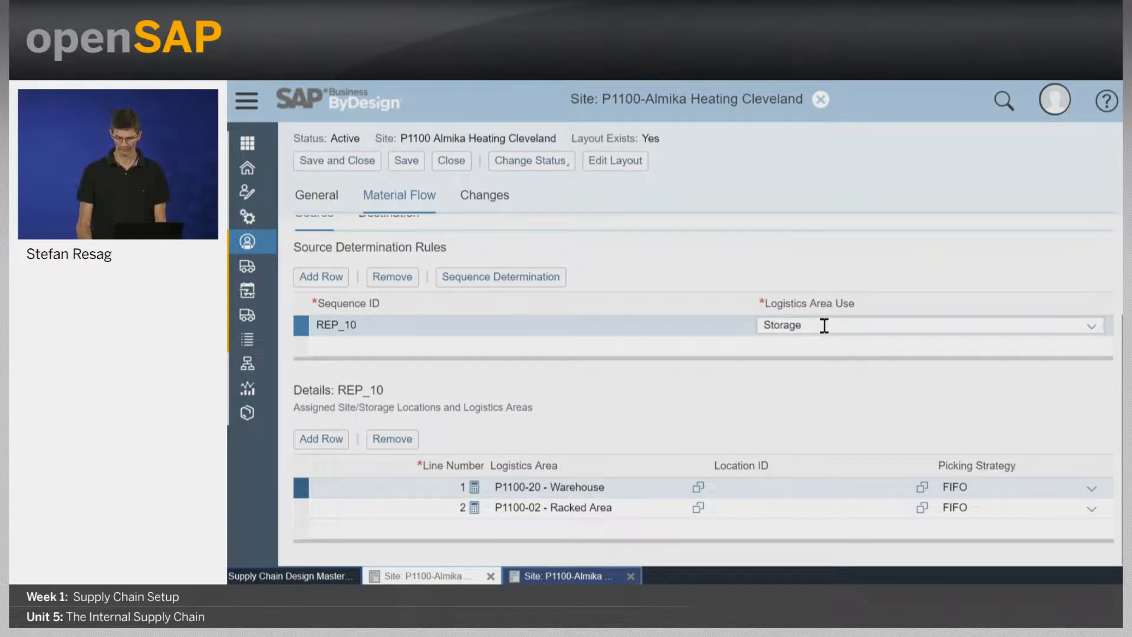
{"action": "left_click_drag", "start_coordinate": [824, 325], "coordinate": [739, 324]}
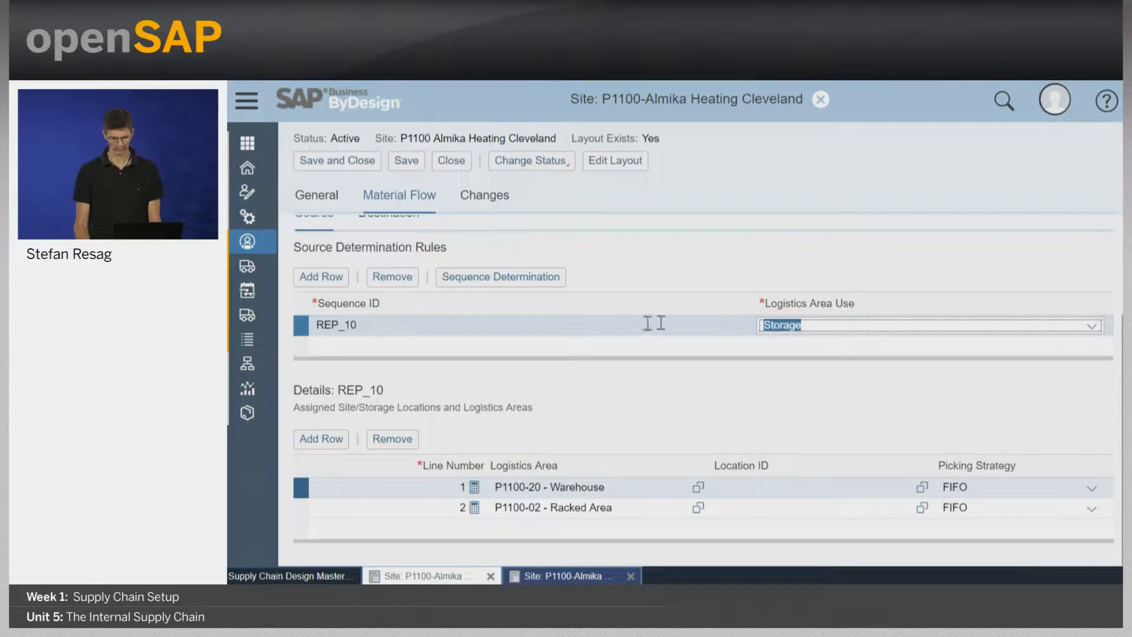
{"action": "left_click", "coordinate": [495, 323]}
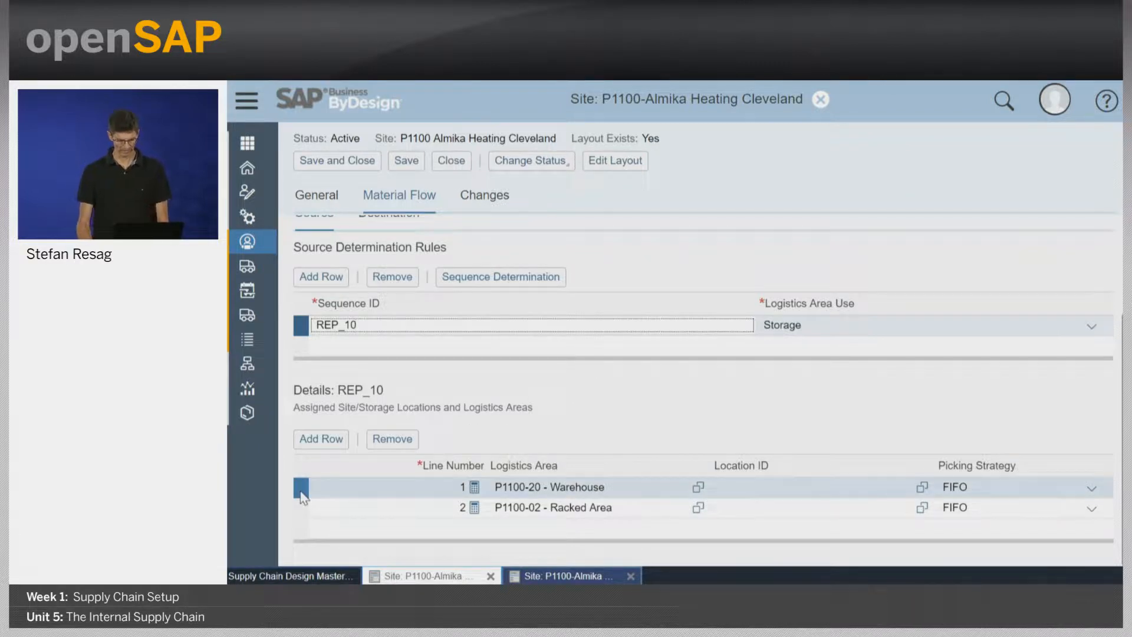
{"action": "left_click", "coordinate": [313, 508]}
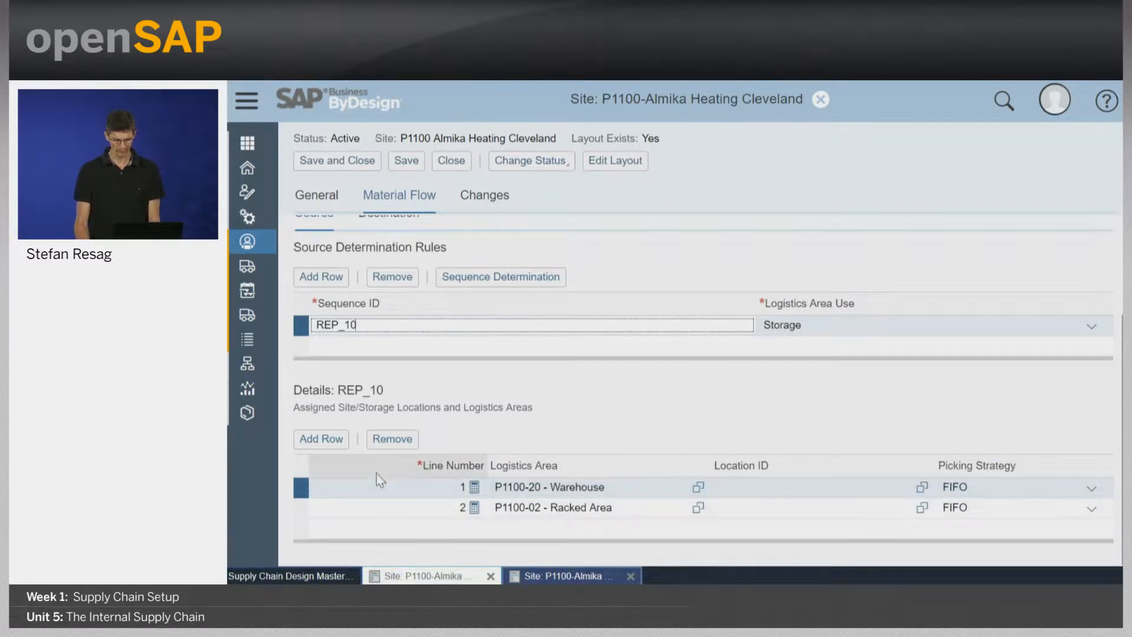
{"action": "left_click", "coordinate": [659, 488]}
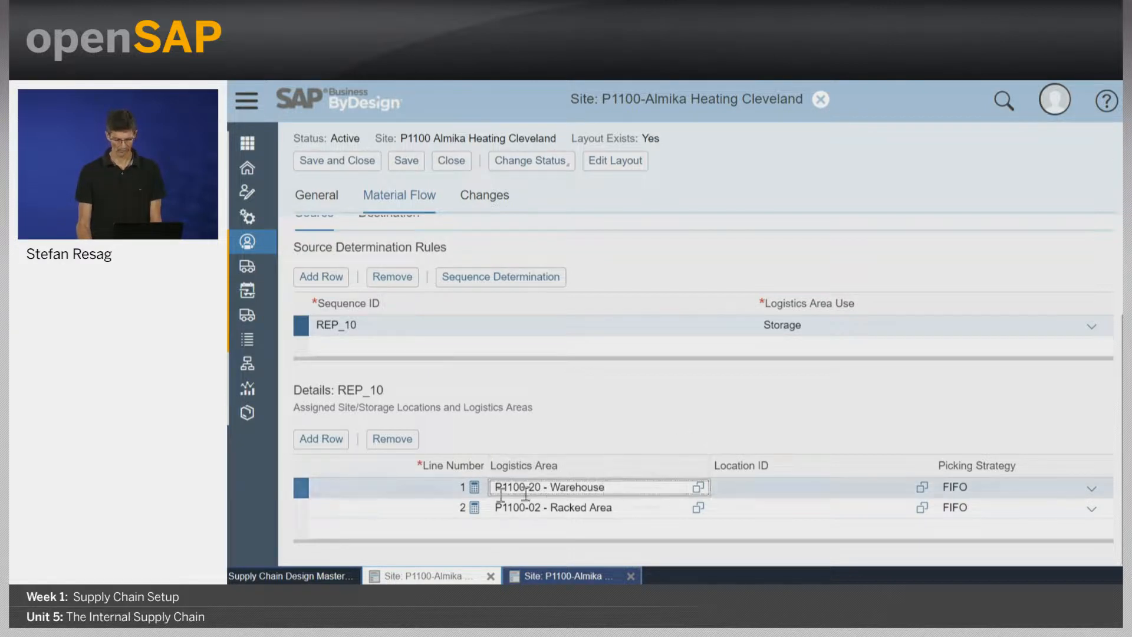
{"action": "left_click", "coordinate": [306, 508]}
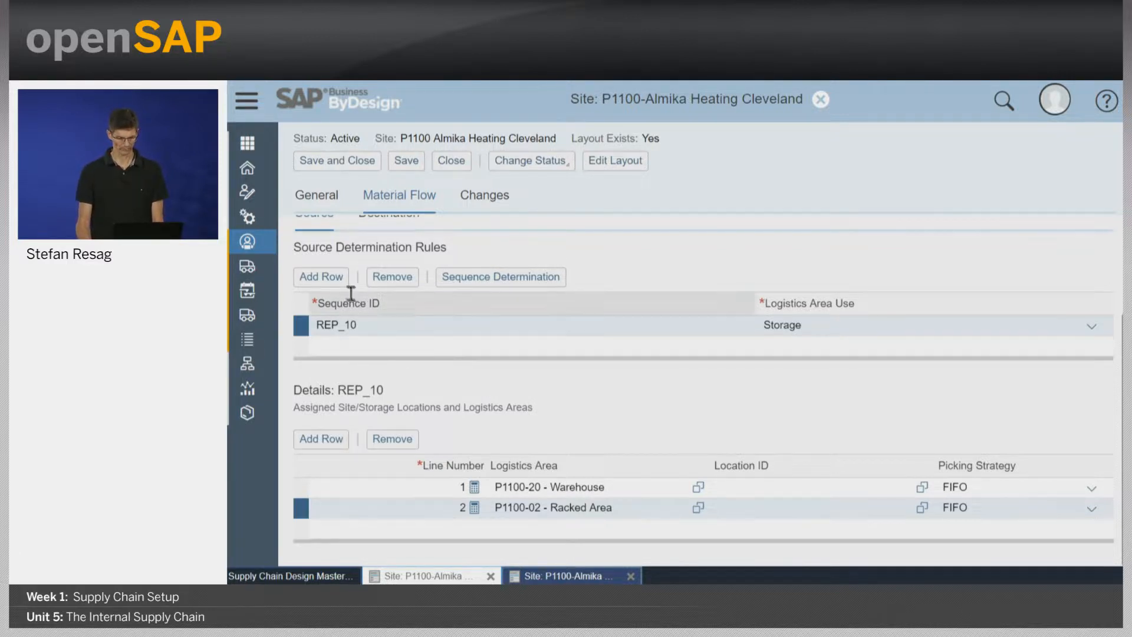
Add a source determination rule with sequence ID BULK and logistics area use Storage.
{"action": "left_click", "coordinate": [328, 277]}
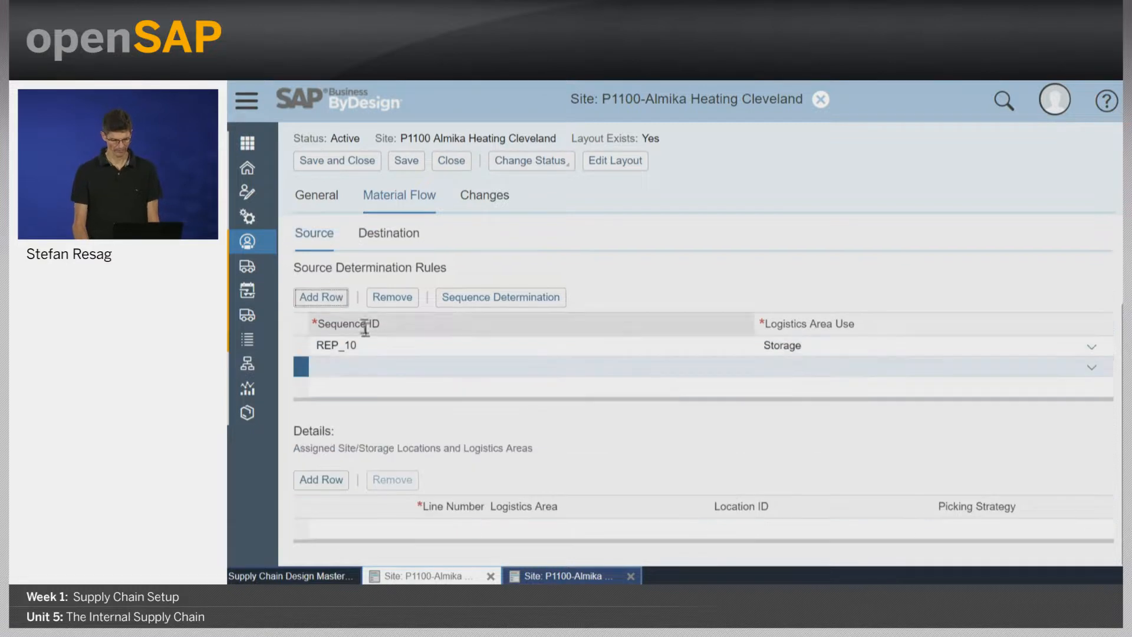
{"action": "left_click", "coordinate": [387, 365]}
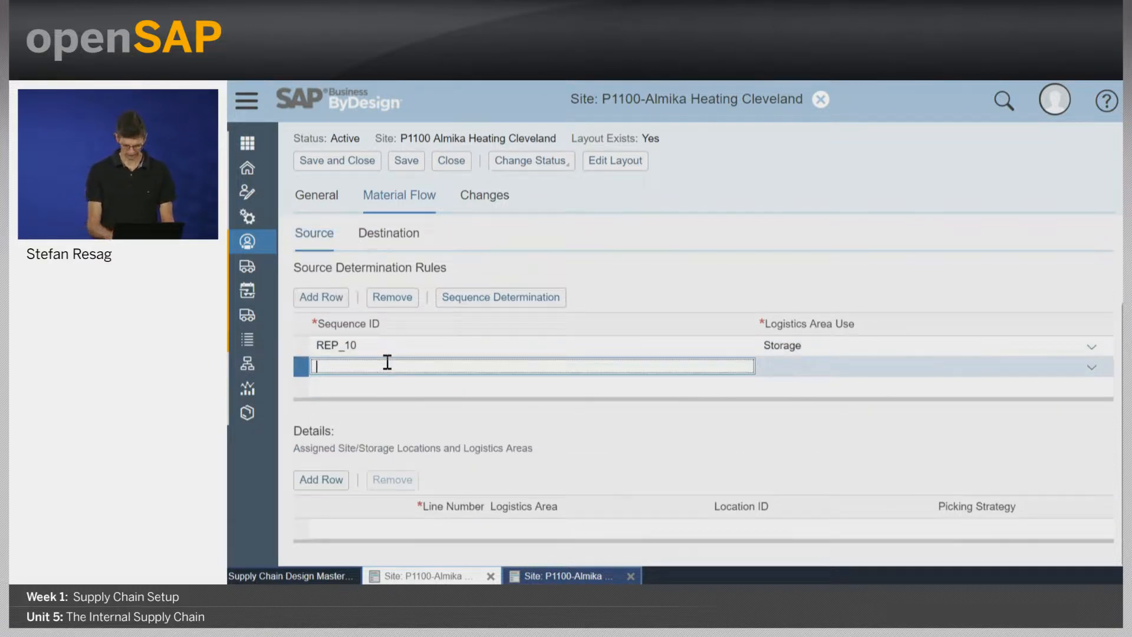
{"action": "type", "text": "BULK"}
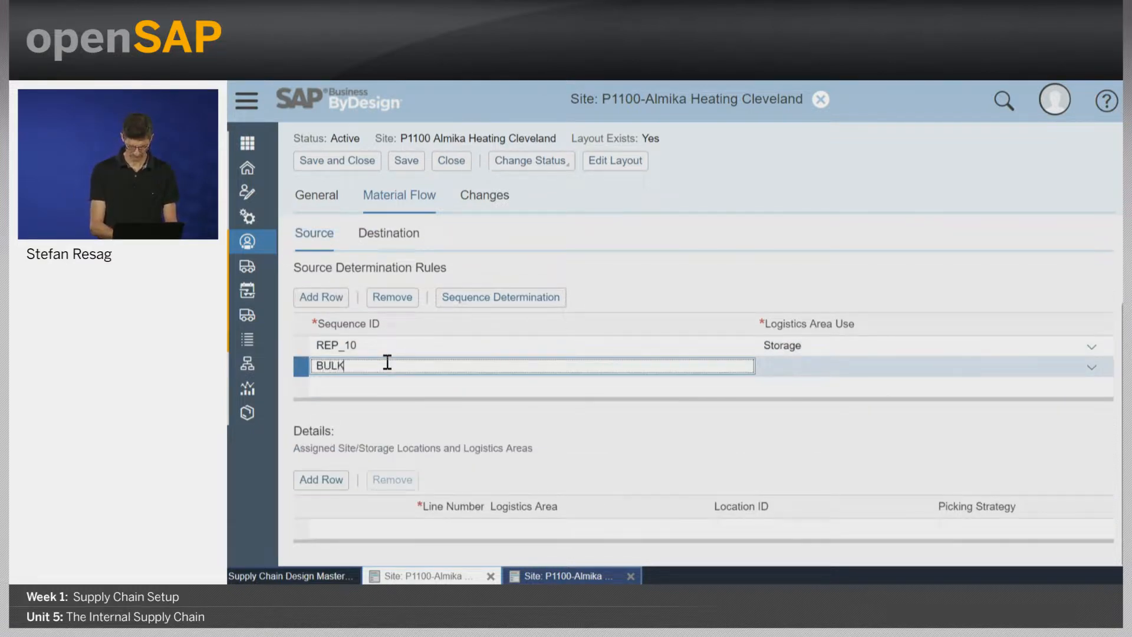
{"action": "key", "text": "Return"}
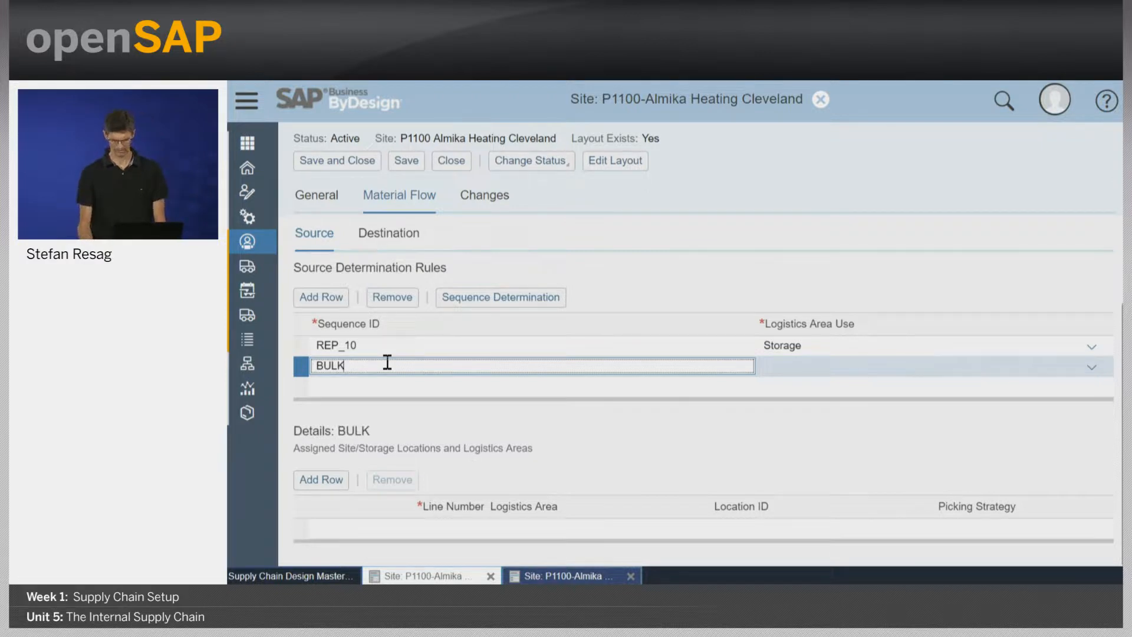
{"action": "left_click", "coordinate": [854, 367]}
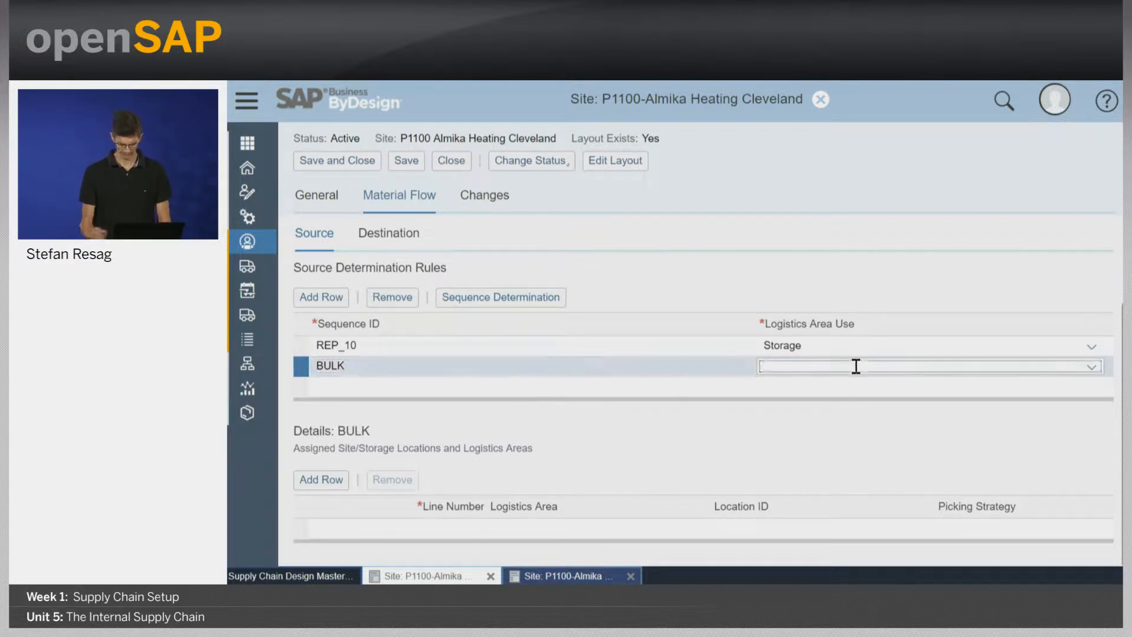
{"action": "type", "text": "sto"}
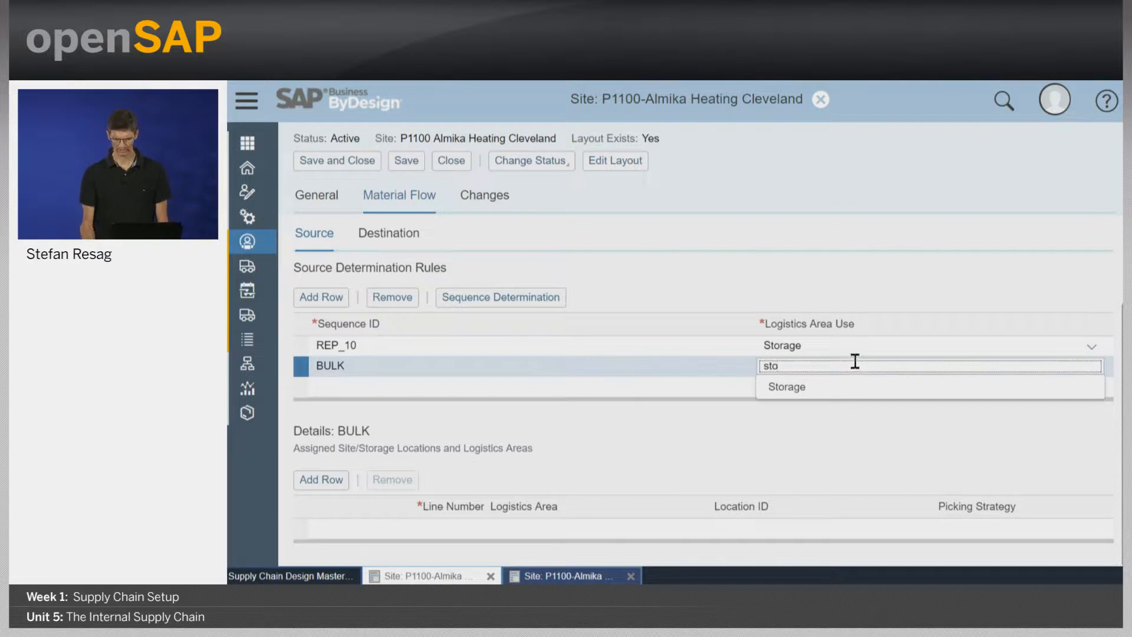
{"action": "left_click", "coordinate": [849, 387]}
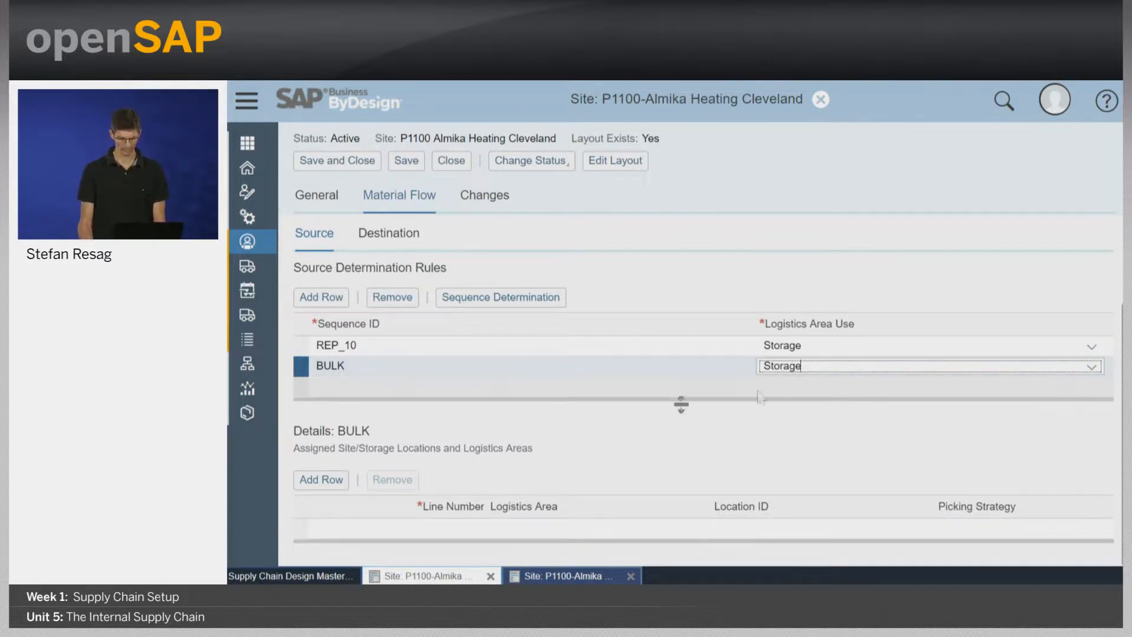
Assign the logistics area P1100-01 - Bulk Storage to the BULK source determination rule as line number 1.
{"action": "left_click", "coordinate": [321, 479]}
{"action": "left_click", "coordinate": [434, 510]}
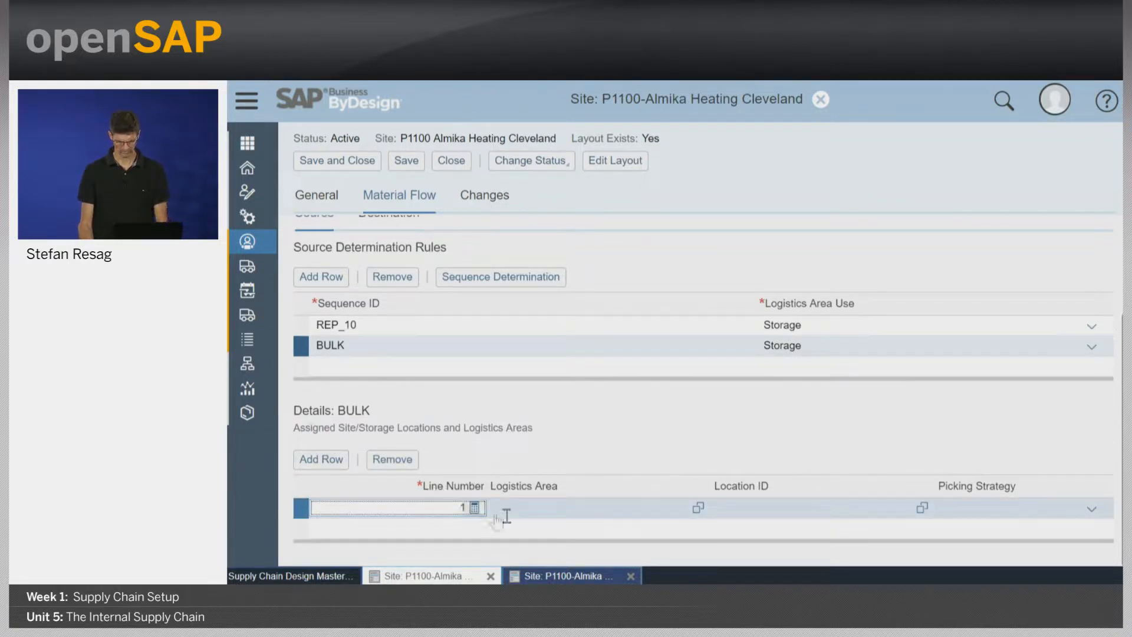
{"action": "left_click", "coordinate": [564, 506]}
{"action": "type", "text": "bulk"}
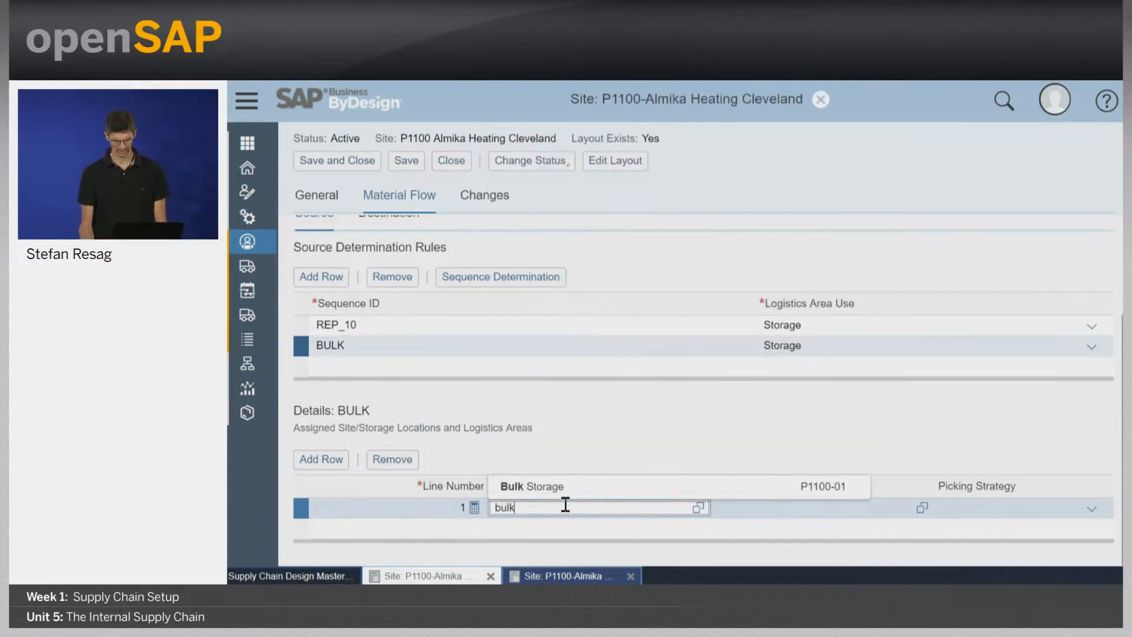
{"action": "left_click", "coordinate": [595, 486]}
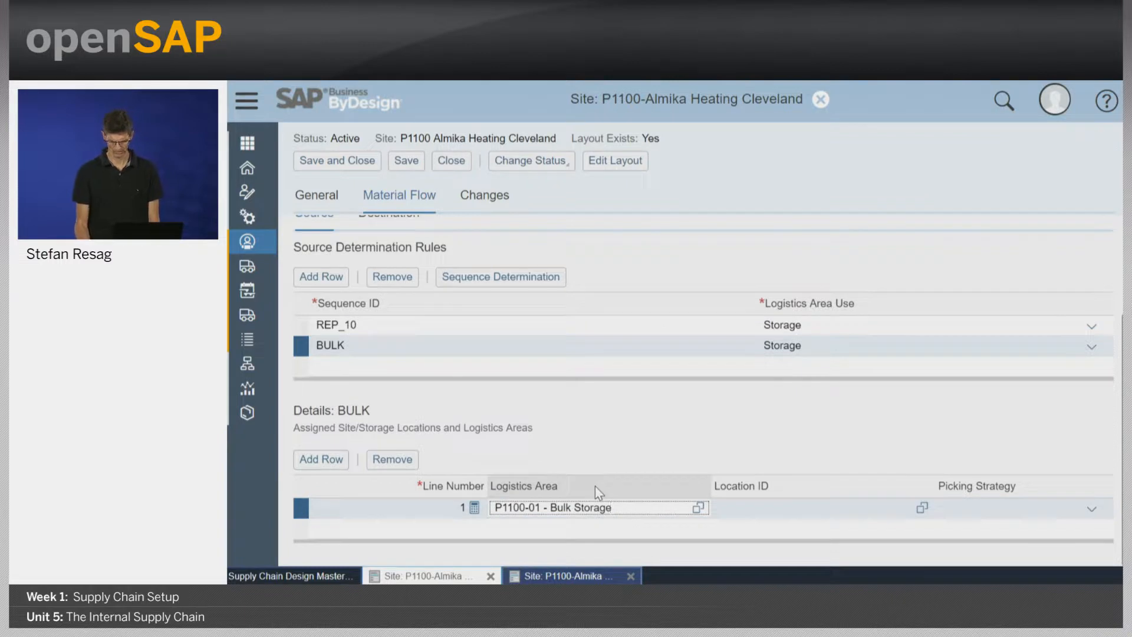
Set the picking strategy of the Bulk Storage line to Minimum Movements and save the site.
{"action": "left_click", "coordinate": [1092, 511]}
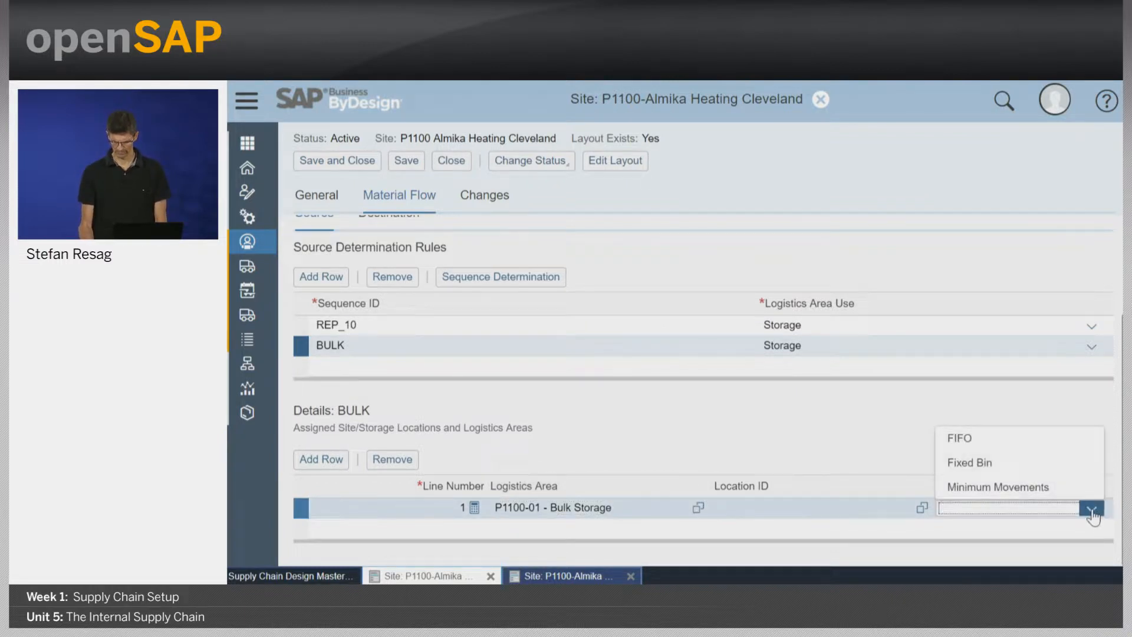
{"action": "left_click", "coordinate": [1071, 490]}
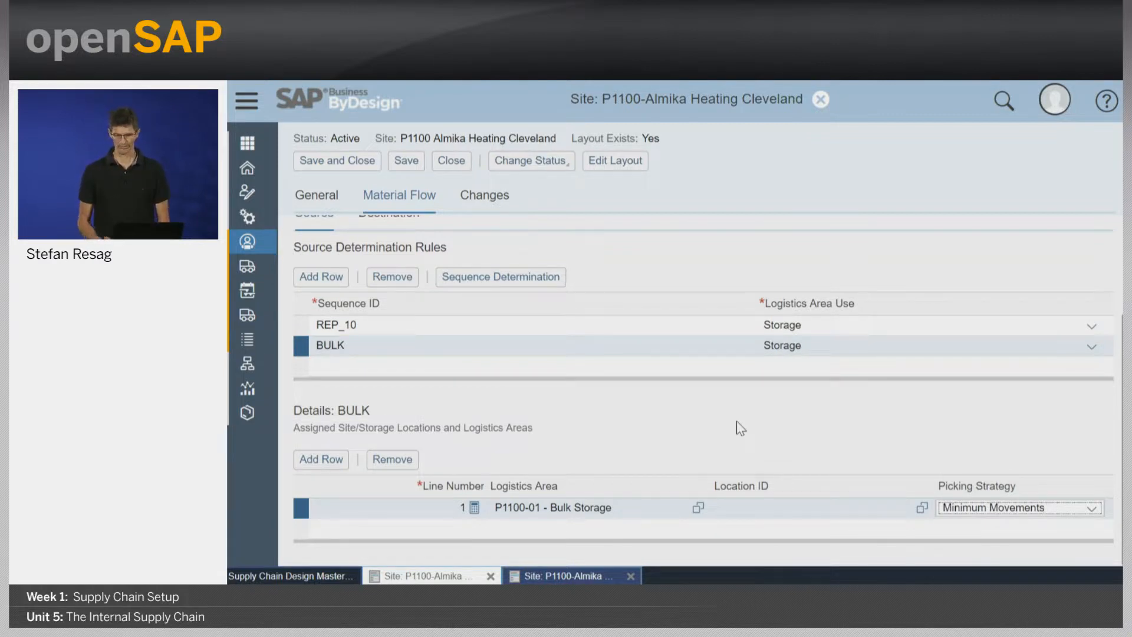
{"action": "left_click", "coordinate": [737, 422]}
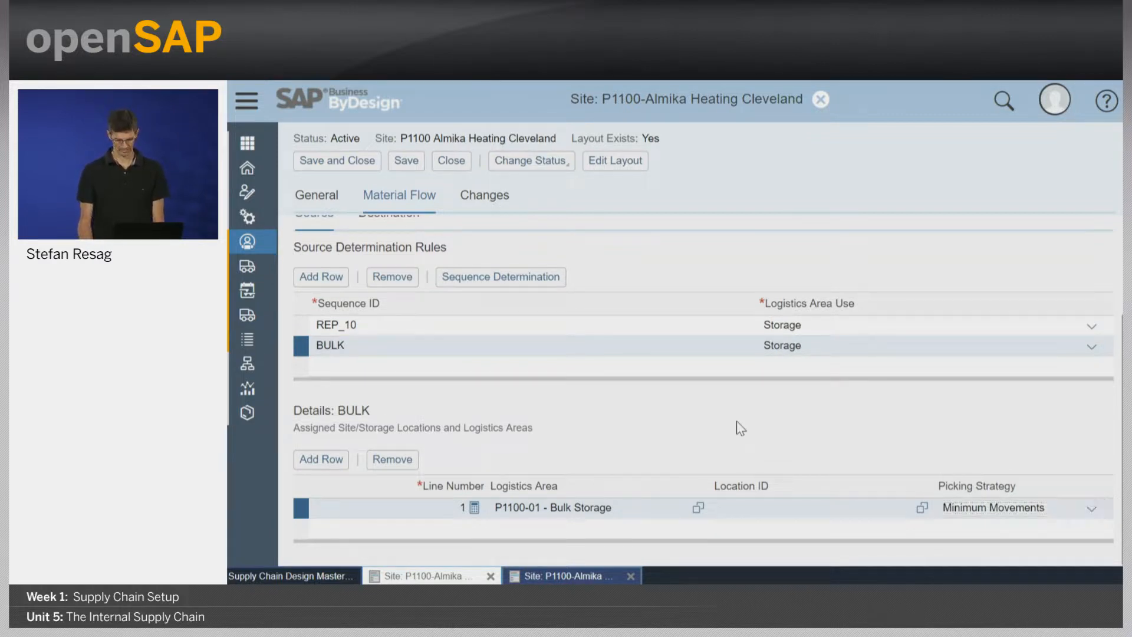
{"action": "left_click", "coordinate": [405, 161]}
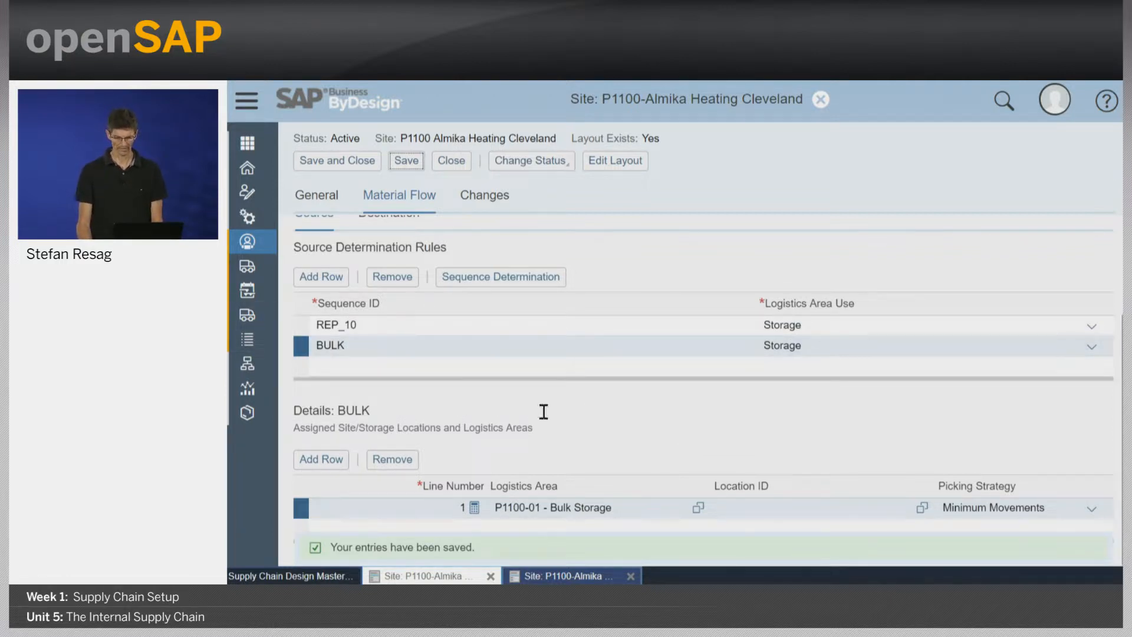
Add a search sequence determination entry that assigns search sequence REP_10 to storage group NON-BULK.
{"action": "left_click", "coordinate": [525, 278]}
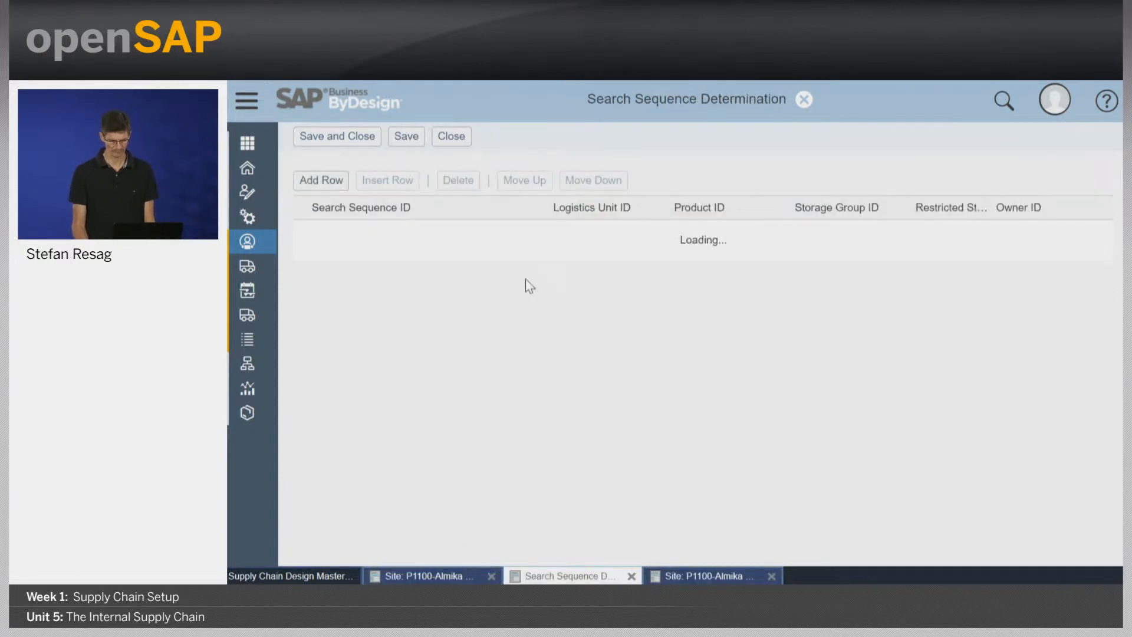
{"action": "left_click", "coordinate": [328, 185]}
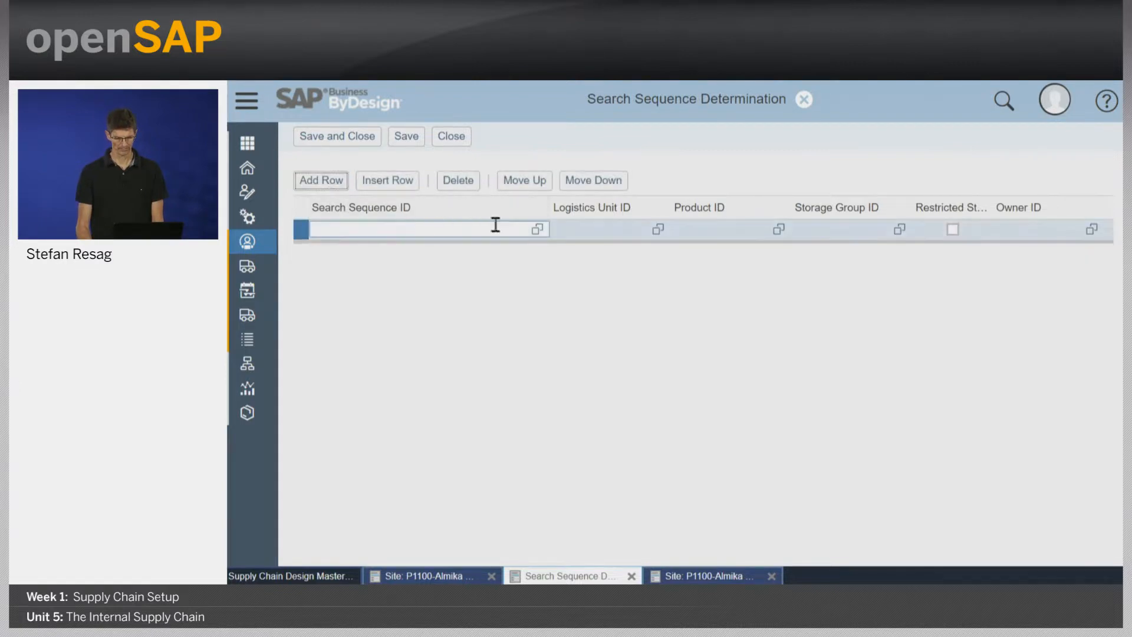
{"action": "left_click", "coordinate": [538, 229]}
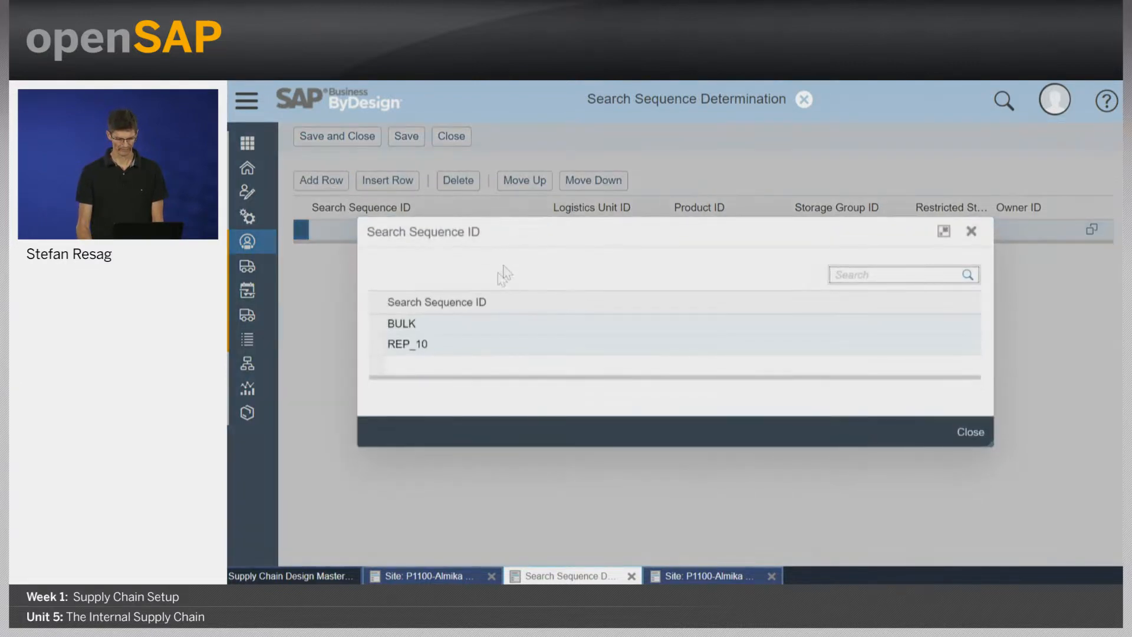
{"action": "left_click", "coordinate": [389, 345]}
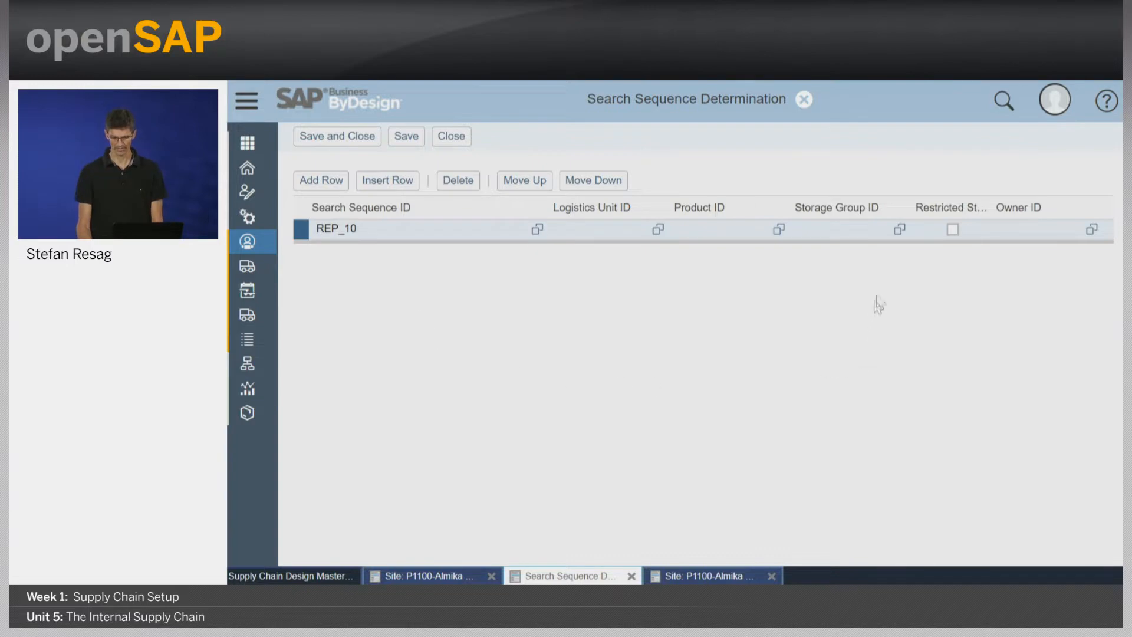
{"action": "left_click", "coordinate": [899, 230]}
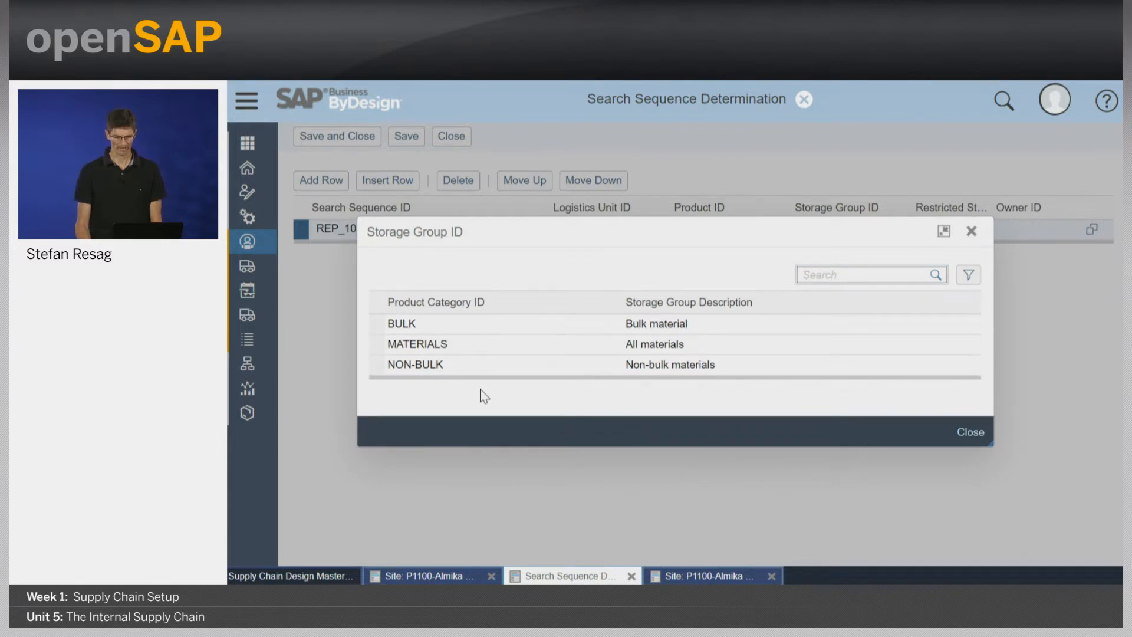
{"action": "left_click", "coordinate": [377, 365]}
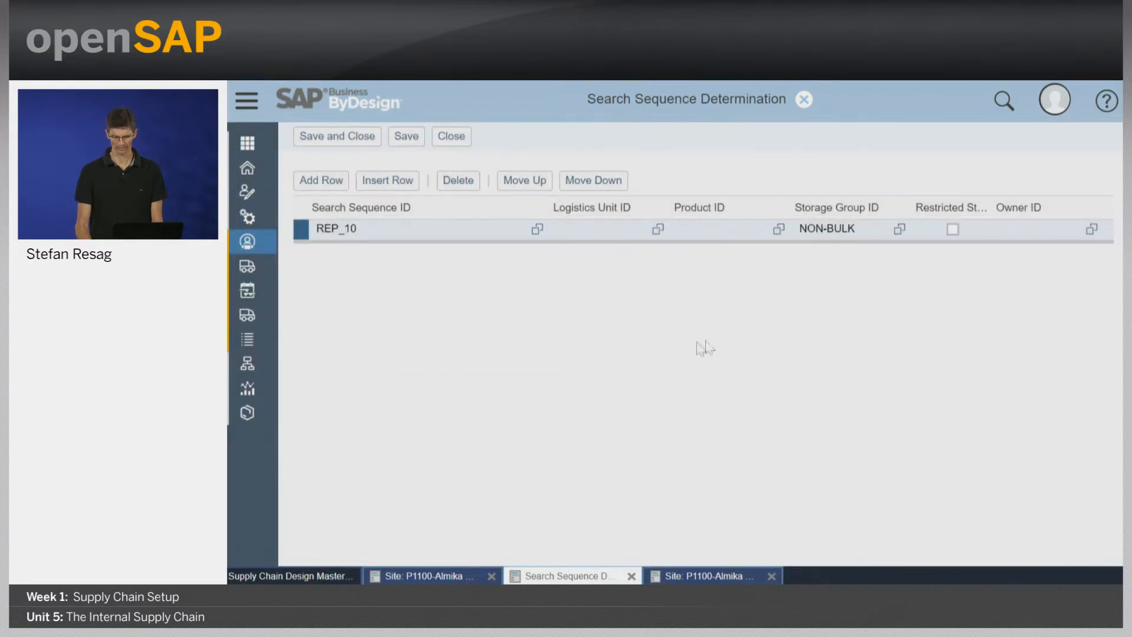
Add a second determination entry assigning search sequence BULK to storage group BULK, and save and close the sequence determination.
{"action": "left_click", "coordinate": [323, 180]}
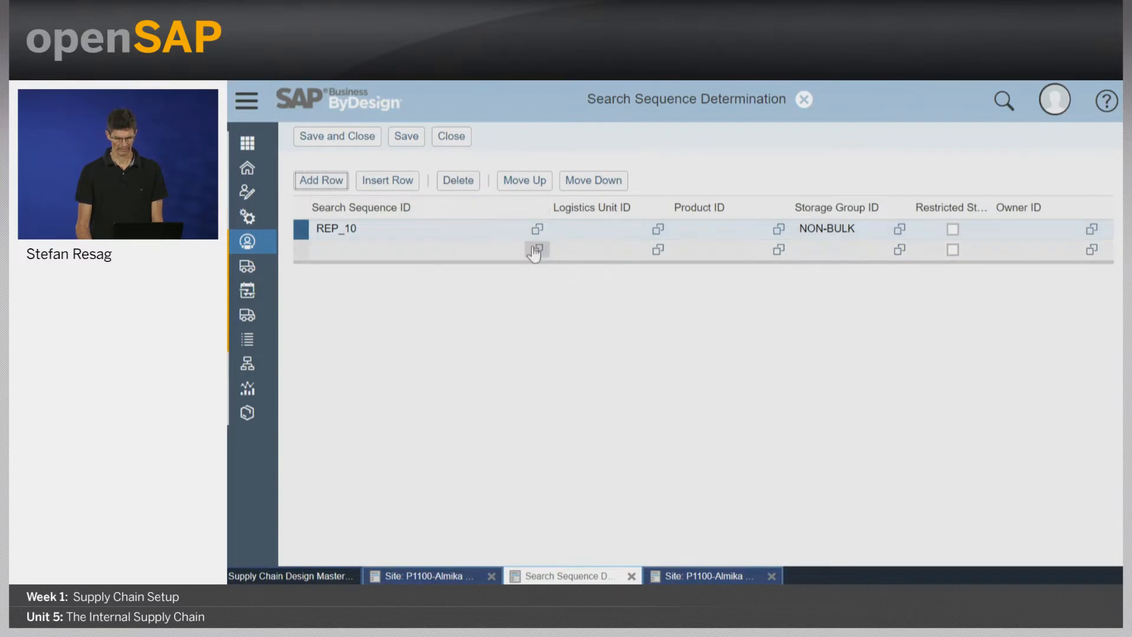
{"action": "left_click", "coordinate": [536, 249]}
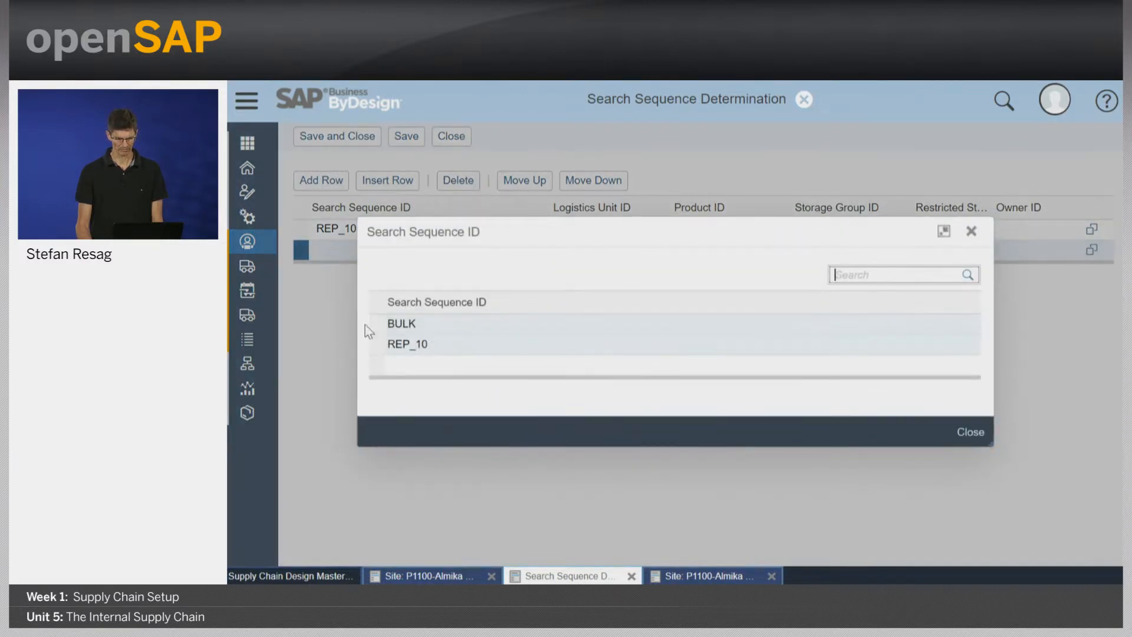
{"action": "left_click", "coordinate": [389, 324]}
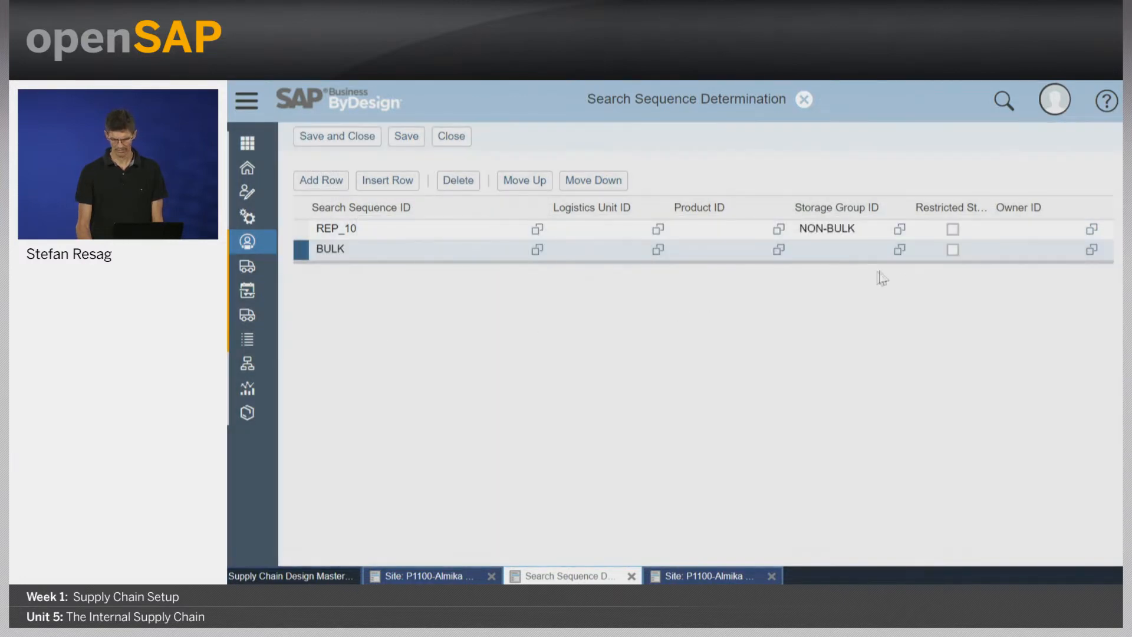
{"action": "left_click", "coordinate": [900, 249]}
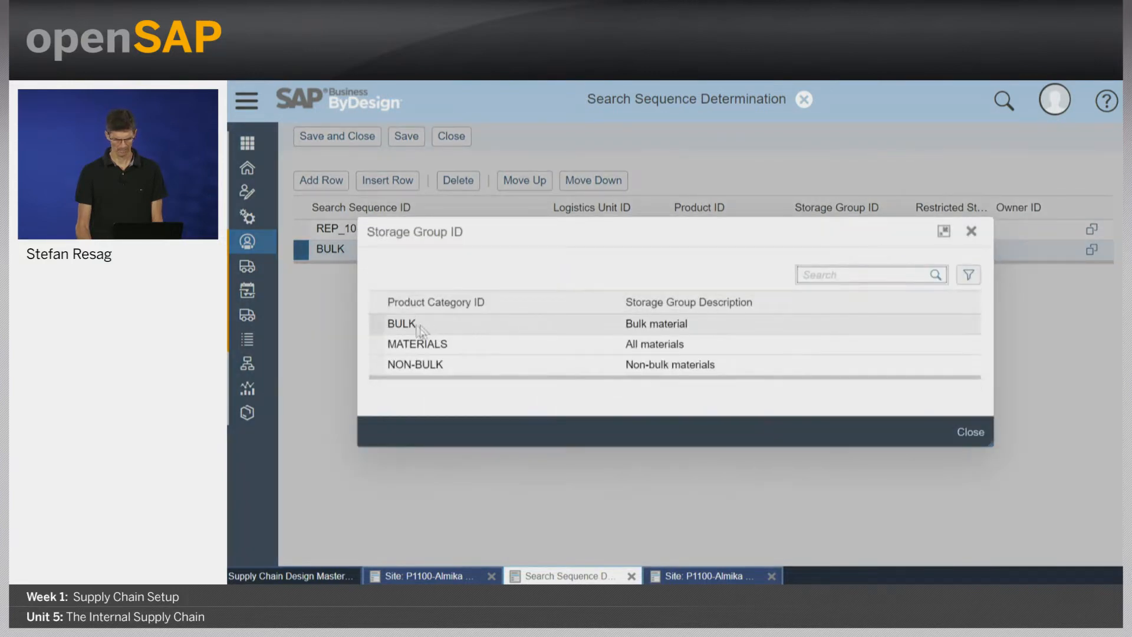
{"action": "left_click", "coordinate": [381, 326]}
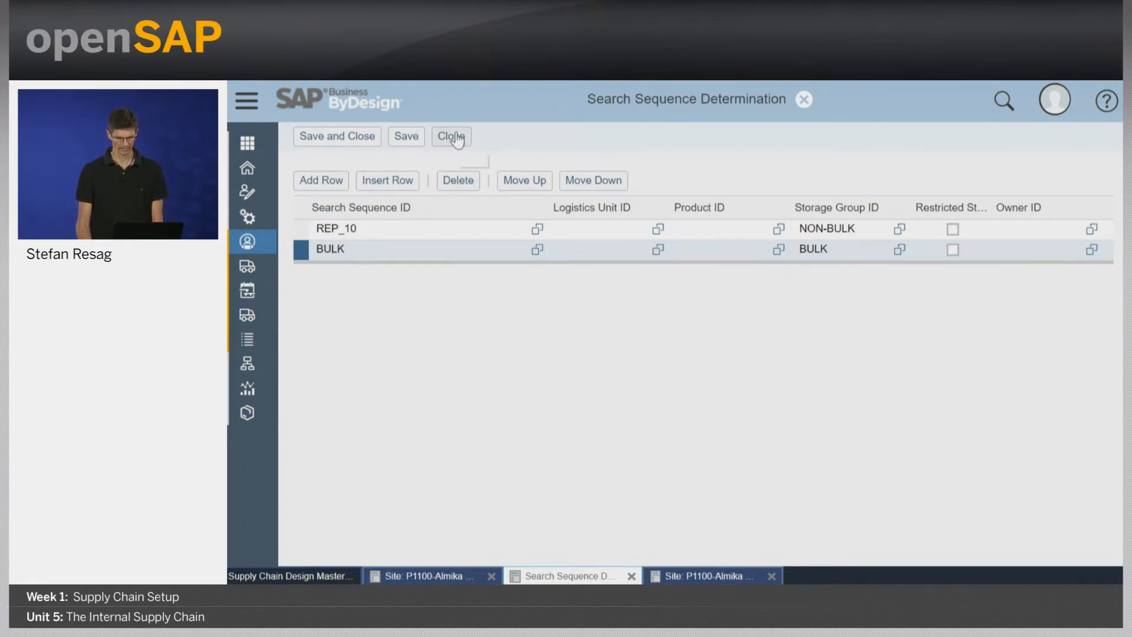
{"action": "left_click", "coordinate": [361, 138]}
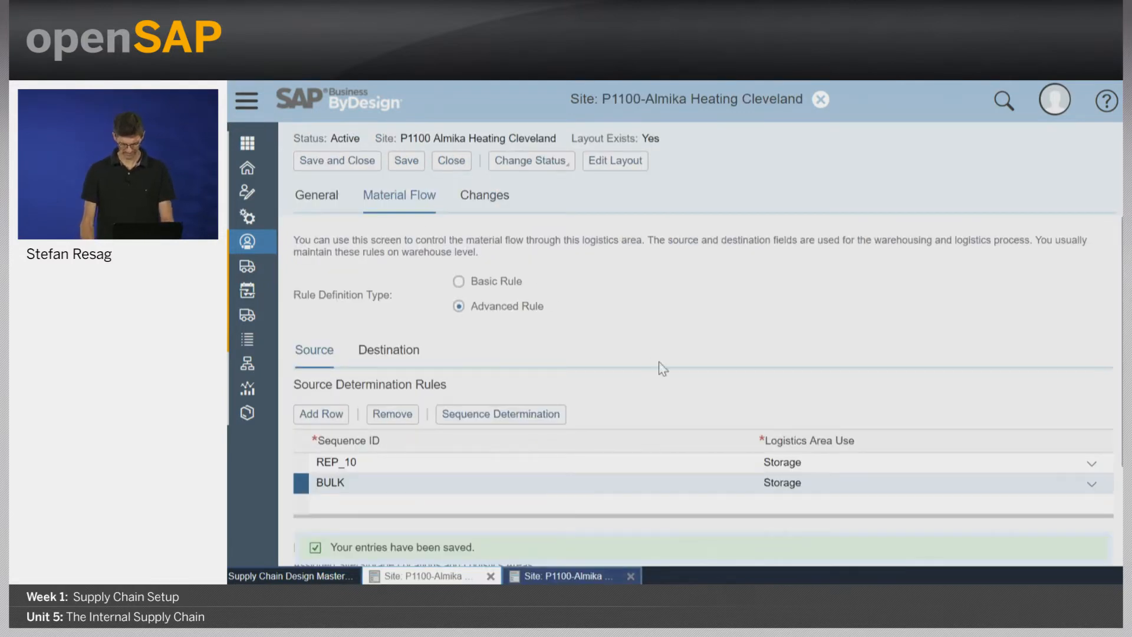
{"action": "key", "text": "alt+Tab"}
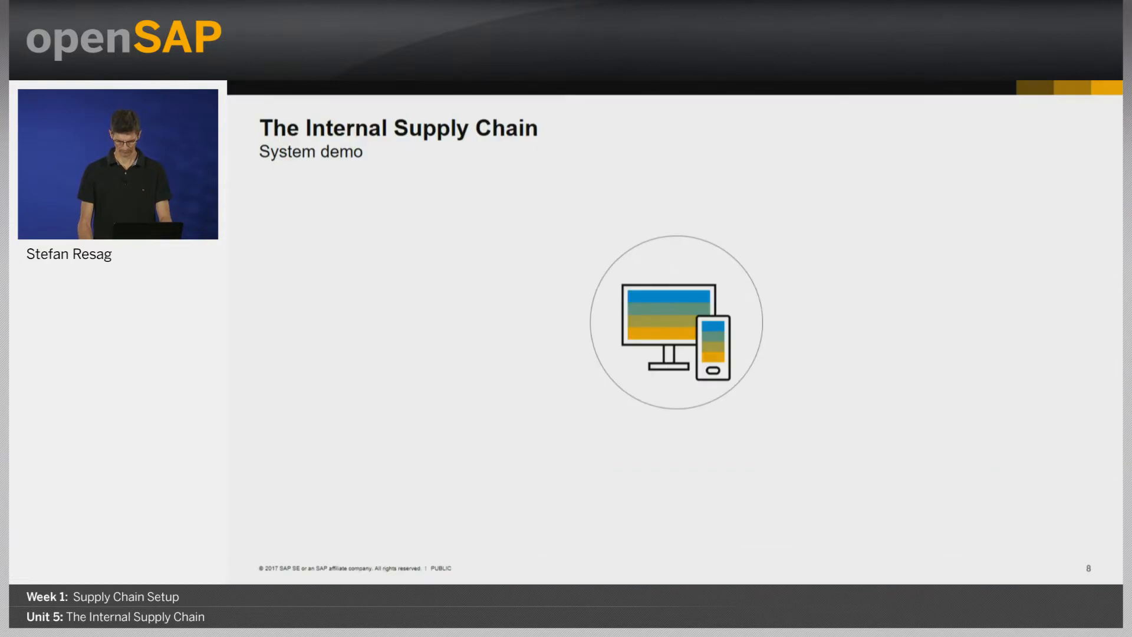
{"action": "key", "text": "Right"}
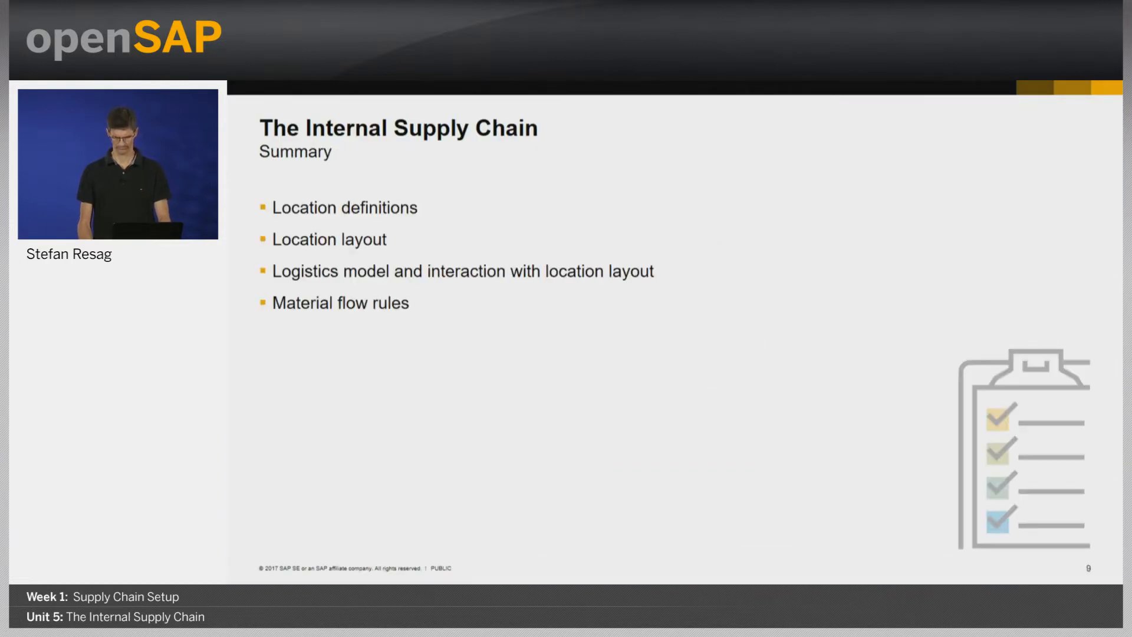